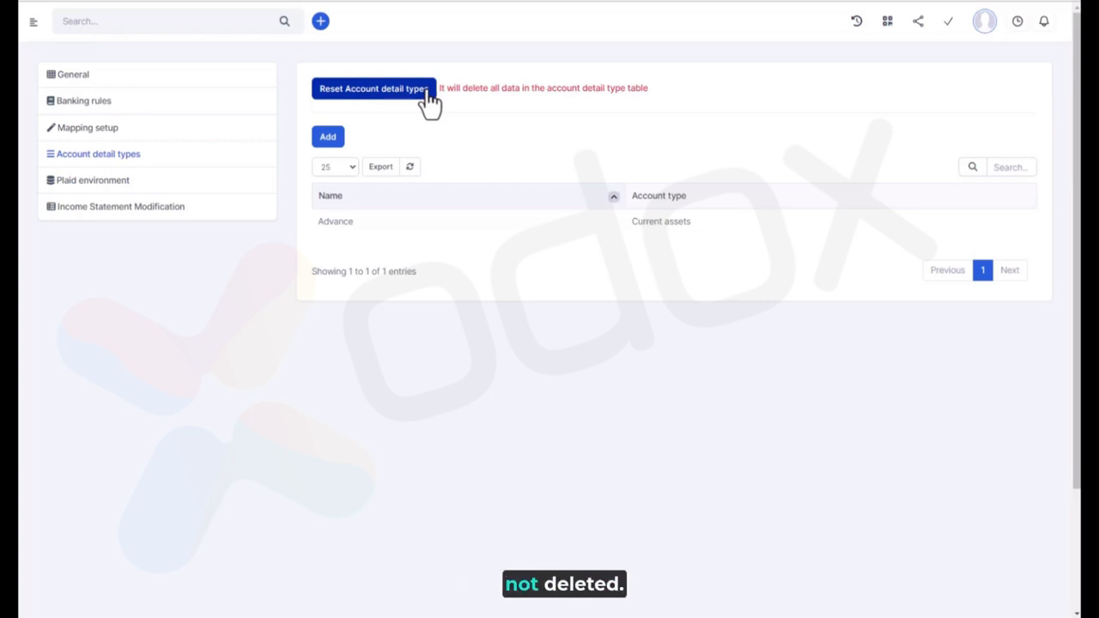
Step: Create an account detail type named "Expense type demo" with account type Expenses and Cash flows from operating activities, and save it
{"action": "mouse_move", "coordinate": [401, 215]}
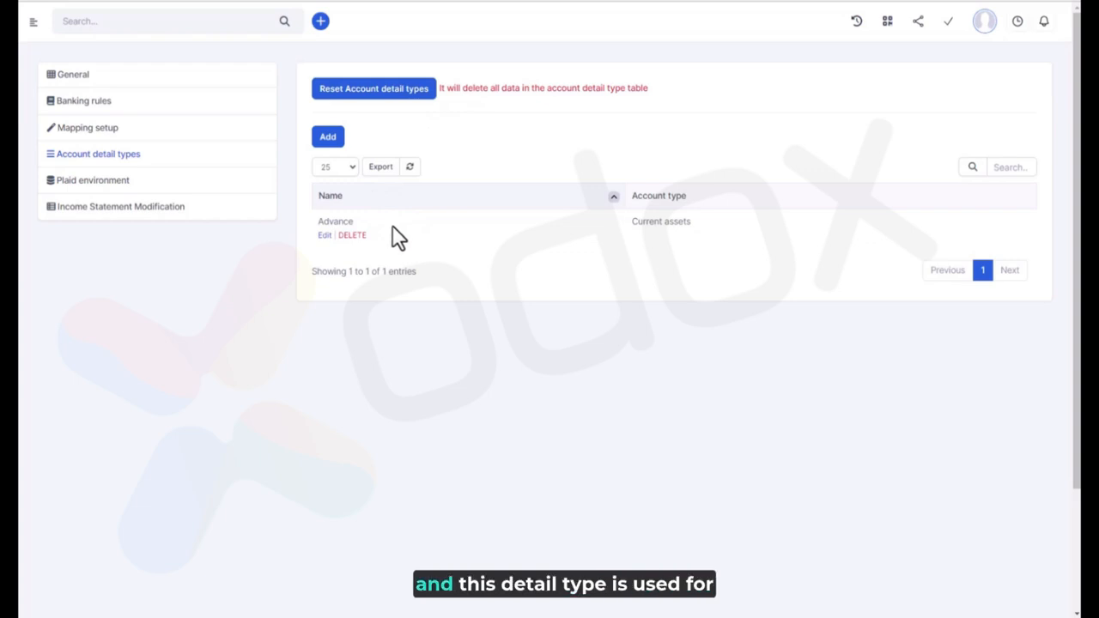
{"action": "left_click", "coordinate": [326, 138]}
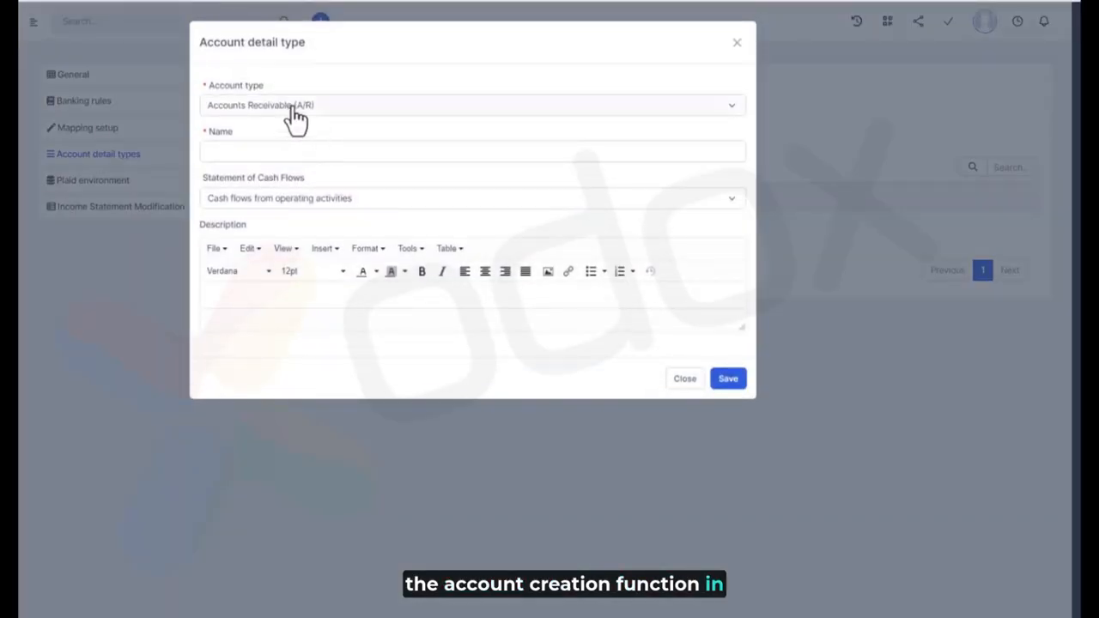
{"action": "left_click", "coordinate": [292, 105]}
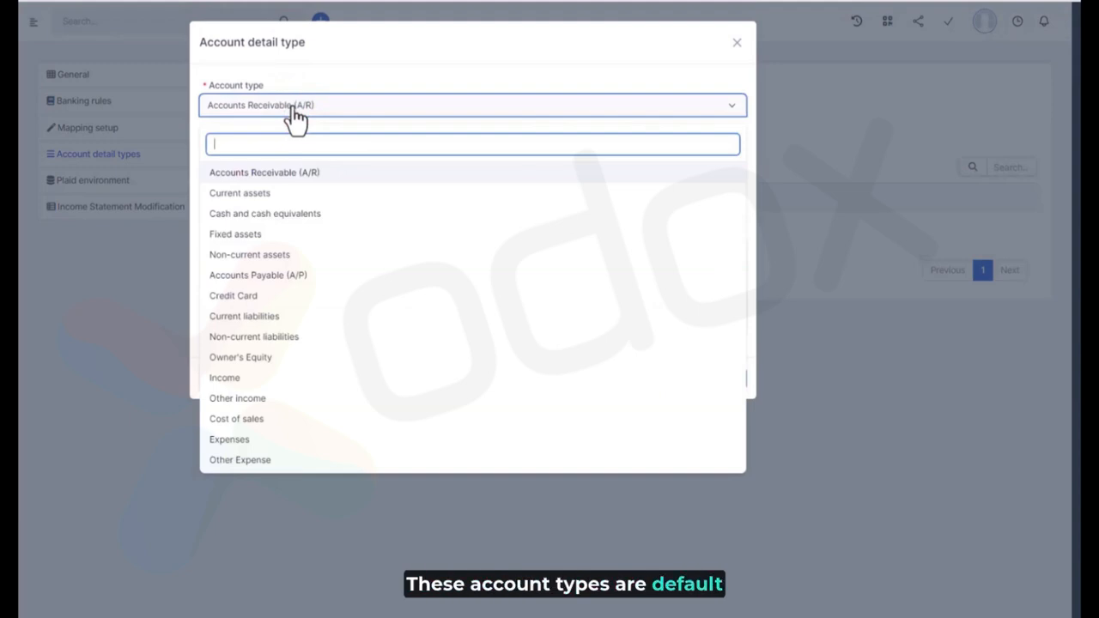
{"action": "left_click", "coordinate": [228, 439]}
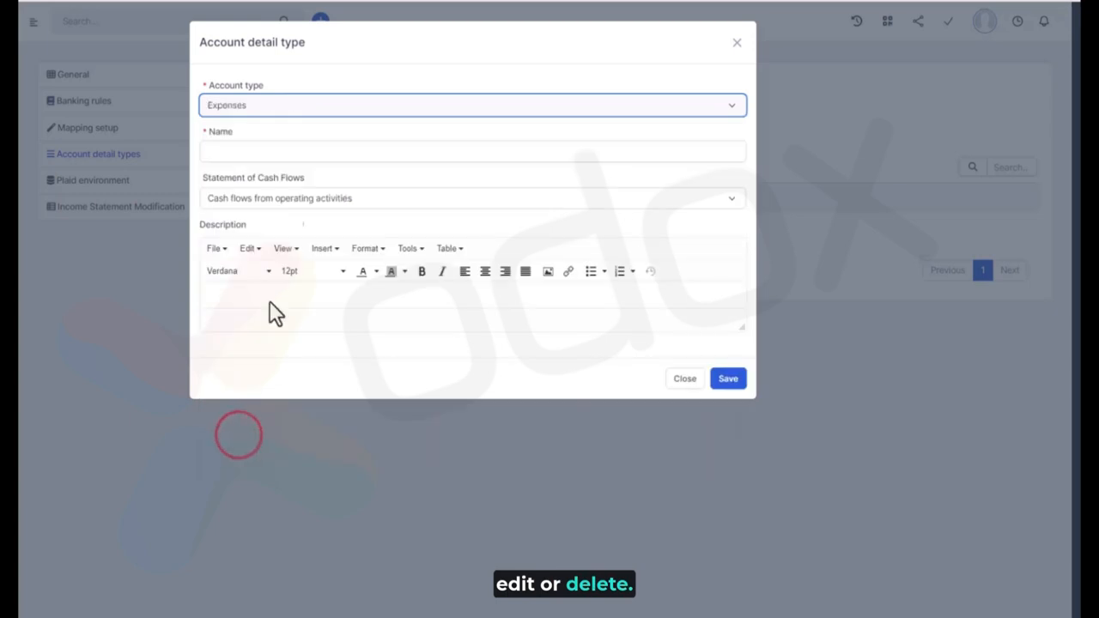
{"action": "left_click", "coordinate": [282, 151]}
{"action": "type", "text": "Expense type demo"}
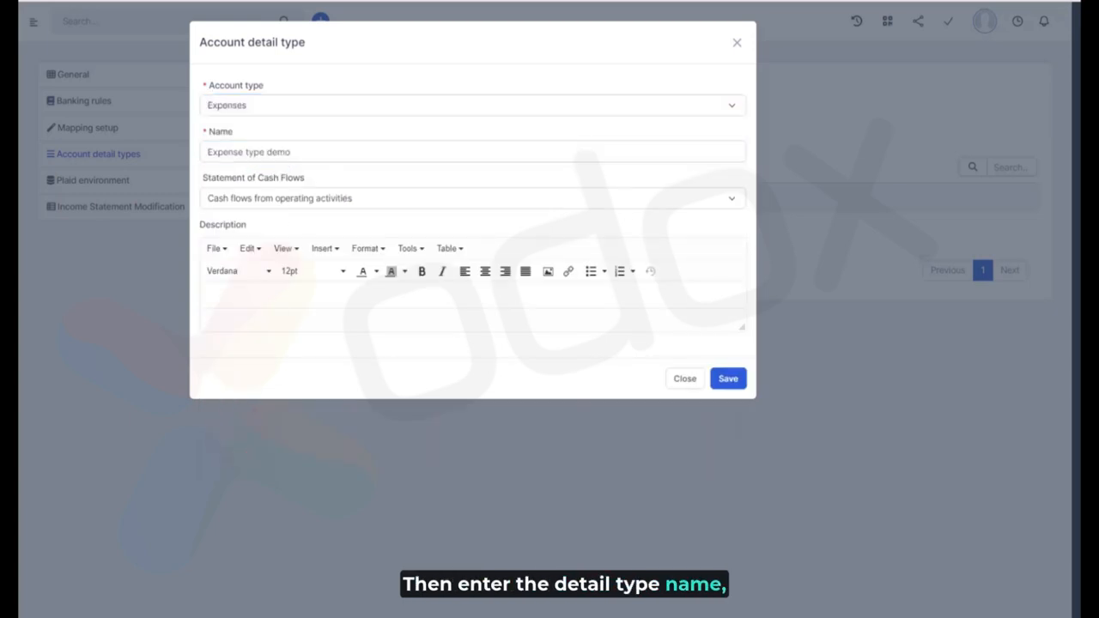
{"action": "left_click", "coordinate": [292, 206]}
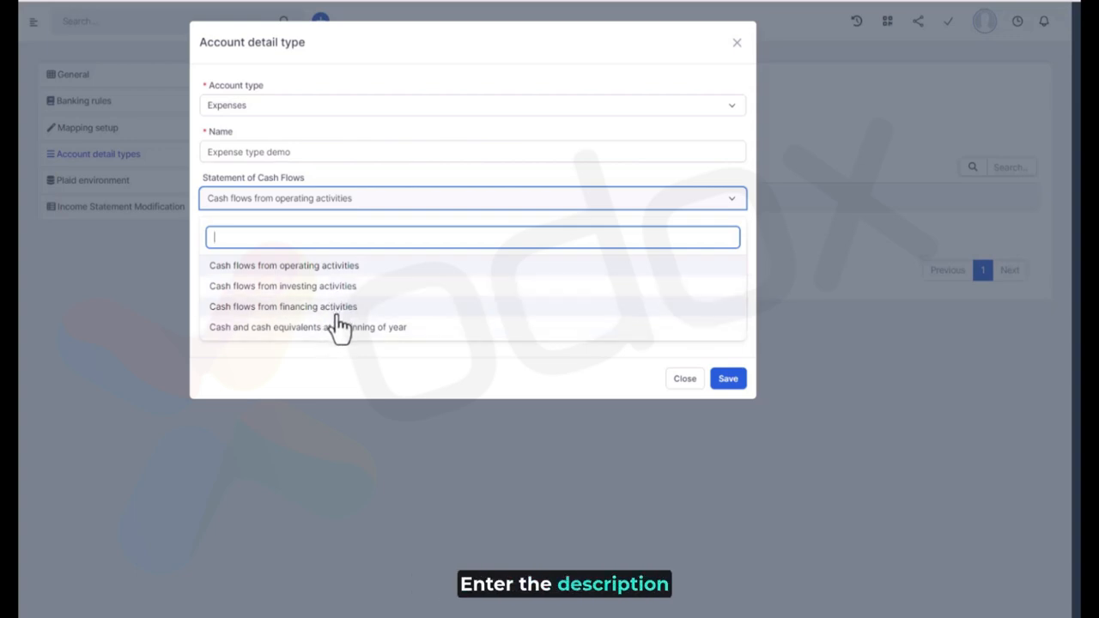
{"action": "left_click", "coordinate": [338, 270]}
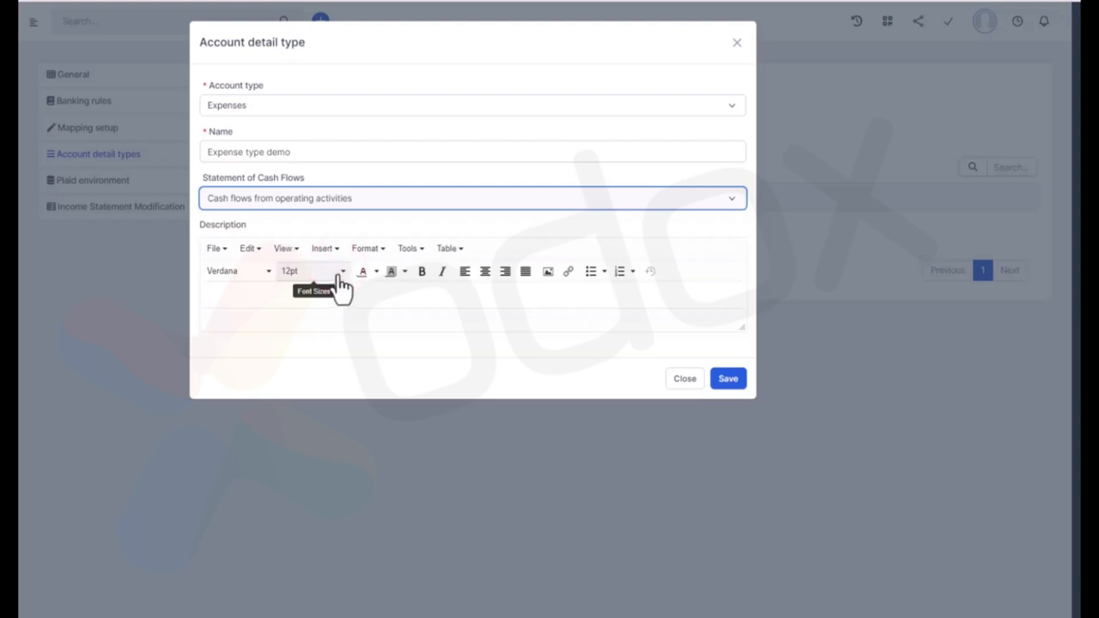
{"action": "left_click", "coordinate": [728, 380]}
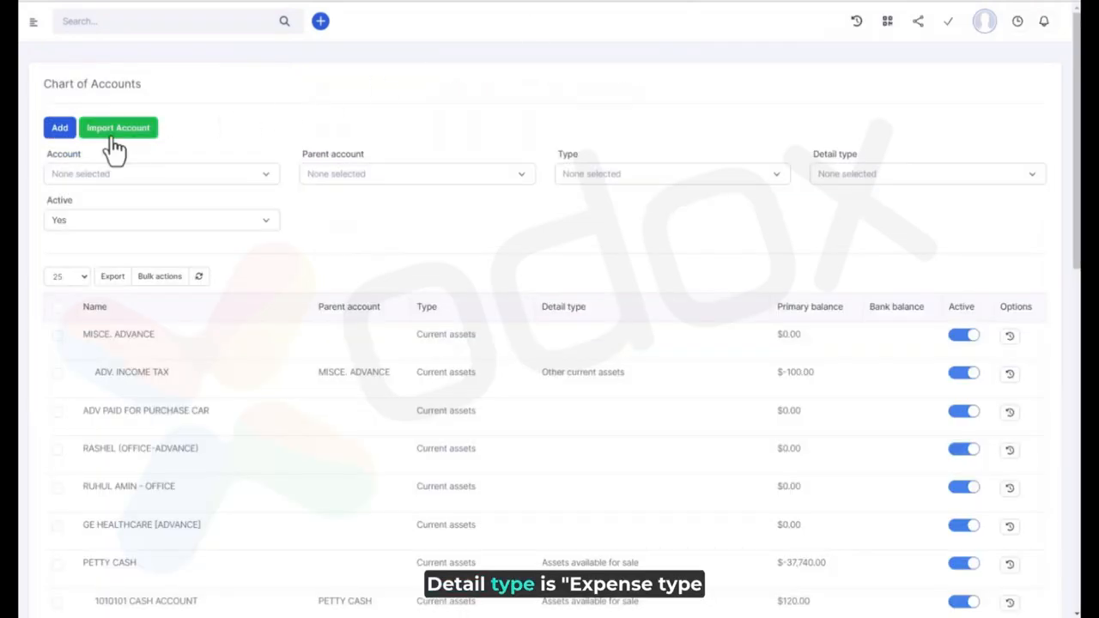
Step: Start a new account in the Chart of Accounts with account type Expenses and detail type "Expense type demo"
{"action": "left_click", "coordinate": [65, 130]}
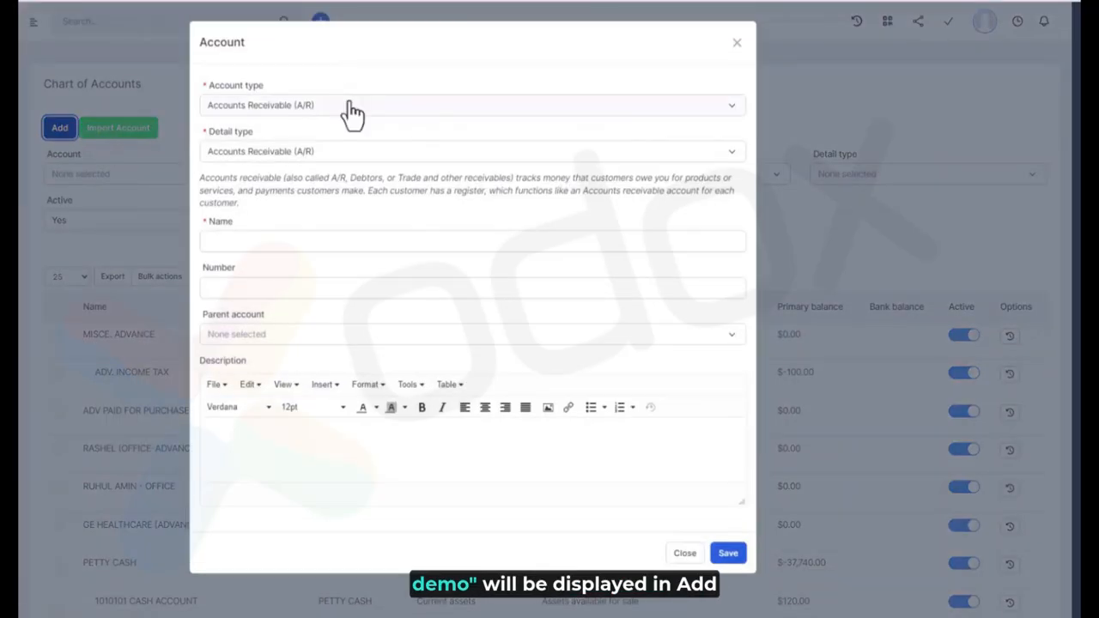
{"action": "left_click", "coordinate": [350, 105]}
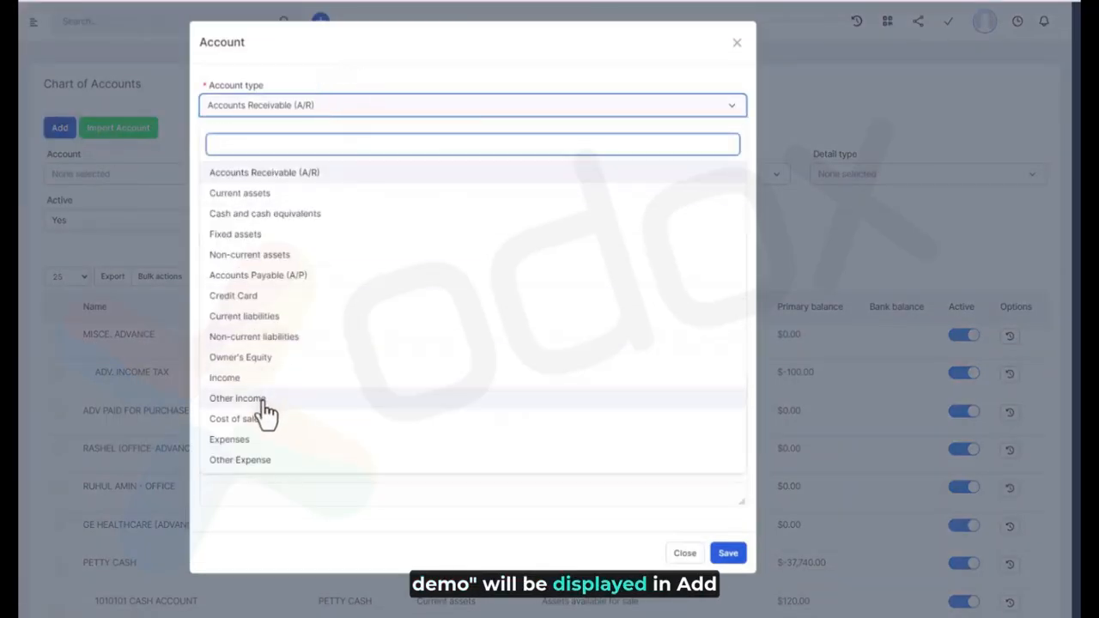
{"action": "left_click", "coordinate": [257, 439]}
{"action": "left_click", "coordinate": [318, 151]}
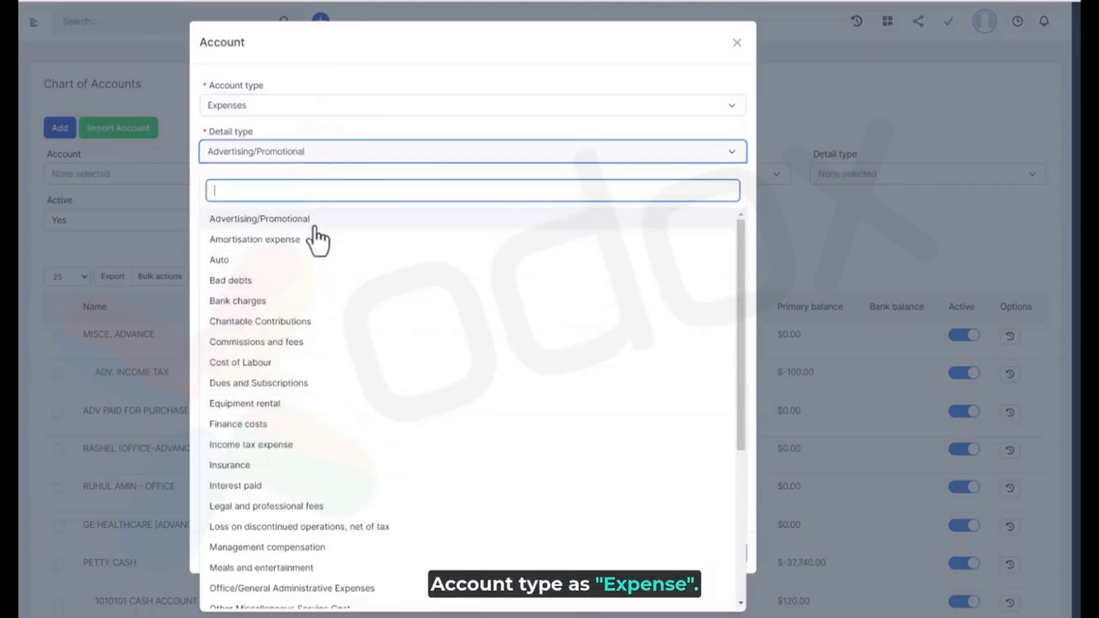
{"action": "type", "text": "expense d"}
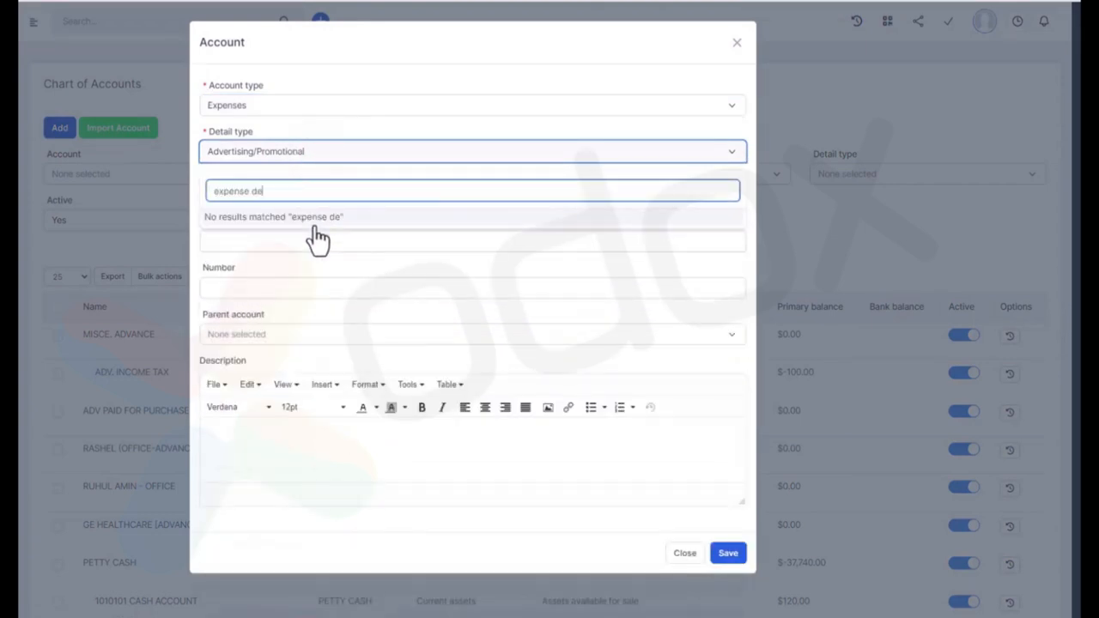
{"action": "key", "text": "BackSpace"}
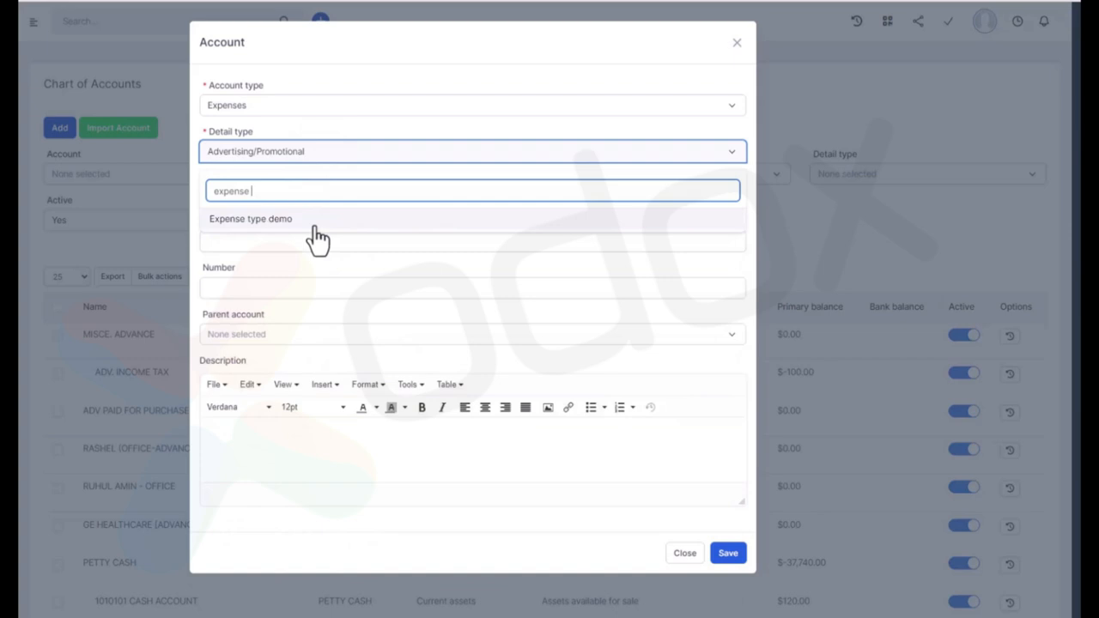
{"action": "left_click", "coordinate": [315, 223]}
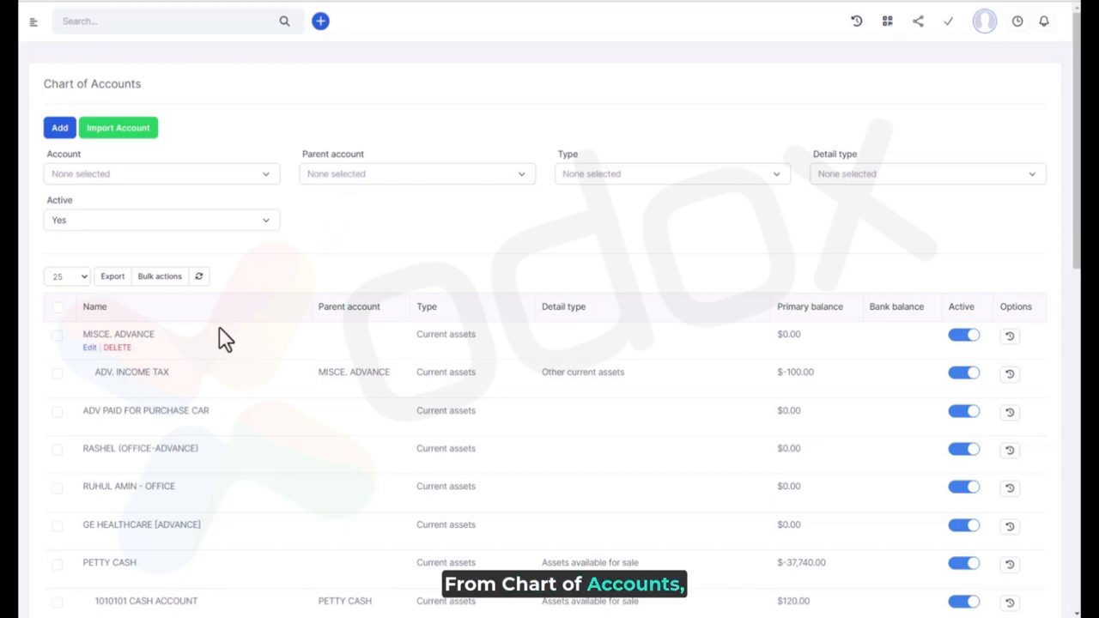
Step: Start a new account with account type Cash and cash equivalents and detail type Cash on hand
{"action": "left_click", "coordinate": [60, 129]}
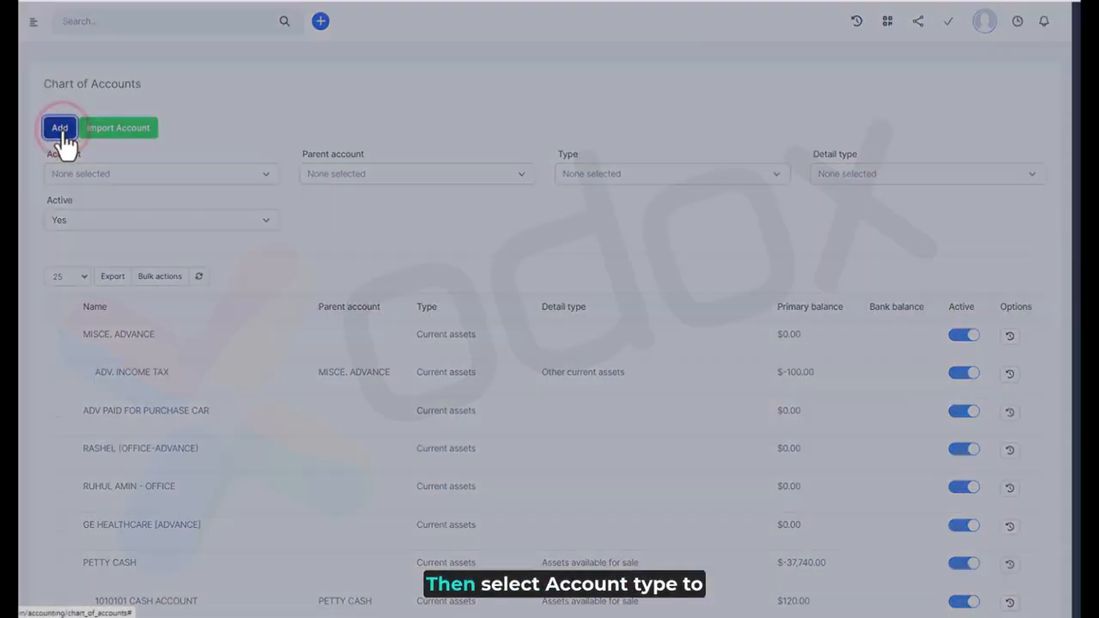
{"action": "left_click", "coordinate": [265, 108]}
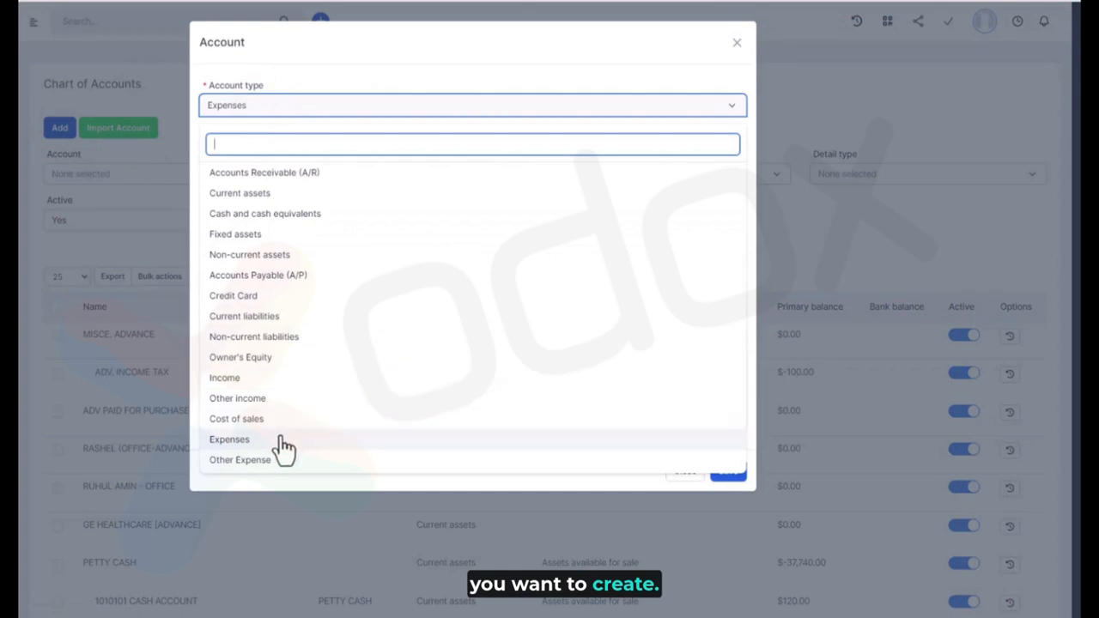
{"action": "left_click", "coordinate": [332, 215]}
{"action": "left_click", "coordinate": [324, 154]}
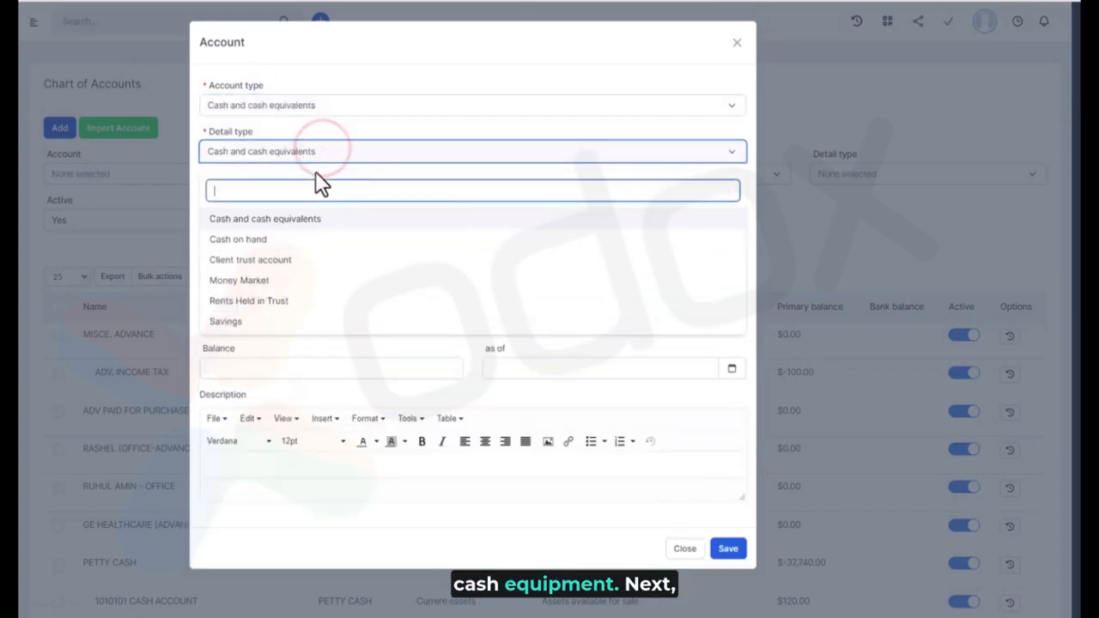
{"action": "left_click", "coordinate": [299, 240]}
Step: Name the new account "Cash" and give it the number 101000
{"action": "left_click", "coordinate": [273, 229]}
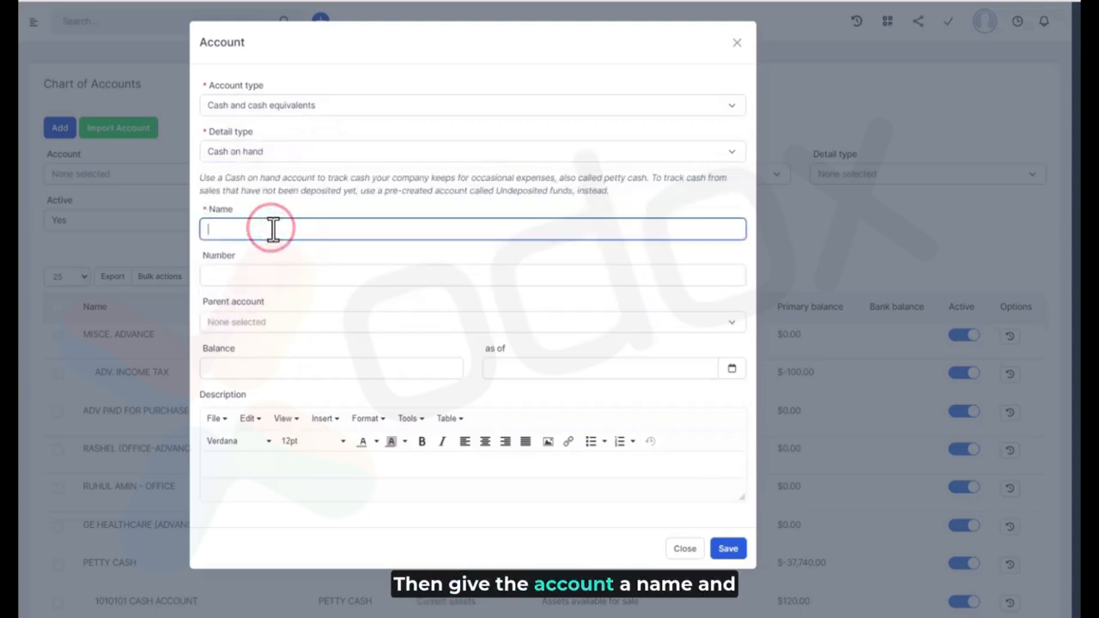
{"action": "type", "text": "Cash"}
{"action": "left_click", "coordinate": [292, 275]}
{"action": "type", "text": "101000"}
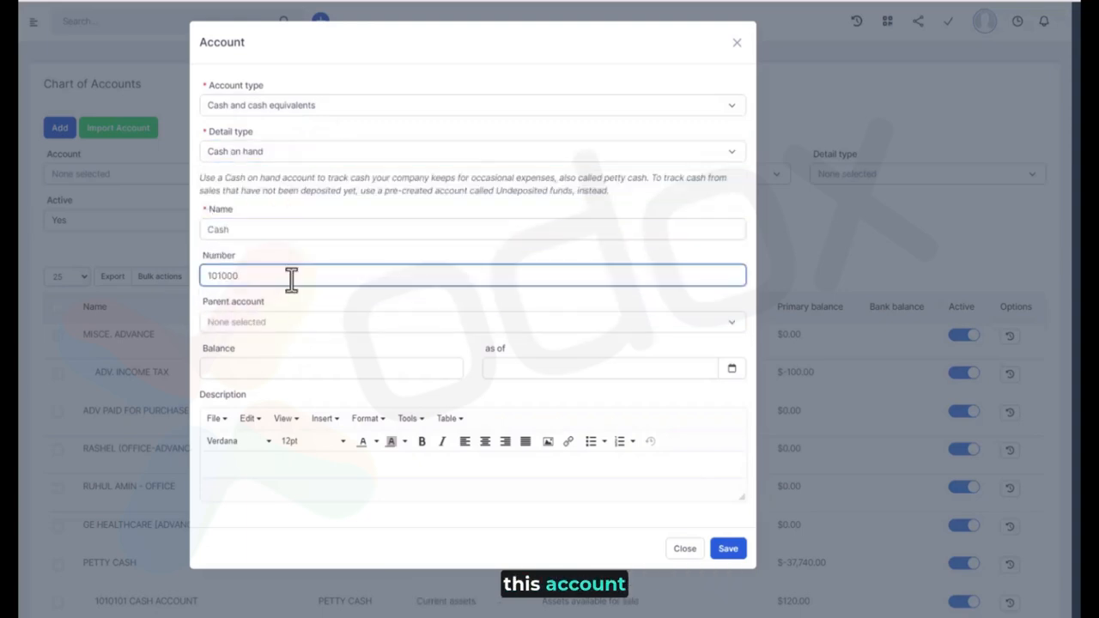
Step: Leave the parent account unselected, enter a balance of 1,000 and pick the balance's as-of date
{"action": "left_click", "coordinate": [264, 324]}
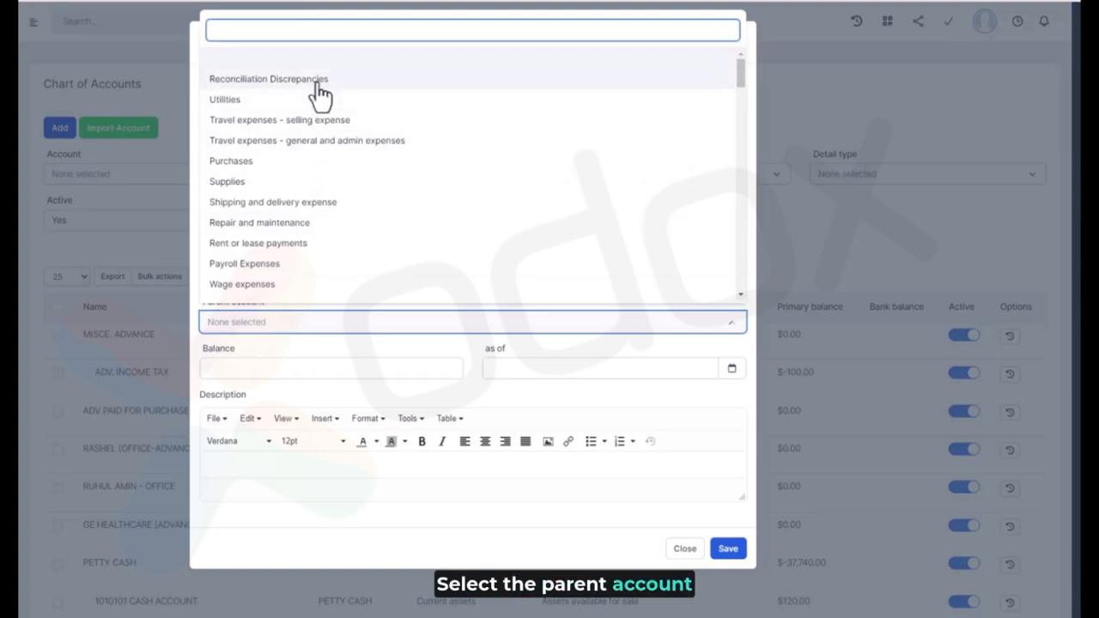
{"action": "scroll", "coordinate": [316, 254], "scroll_direction": "down", "scroll_amount": 2}
{"action": "scroll", "coordinate": [318, 253], "scroll_direction": "down", "scroll_amount": 3}
{"action": "left_click", "coordinate": [321, 343]}
{"action": "left_click", "coordinate": [292, 375]}
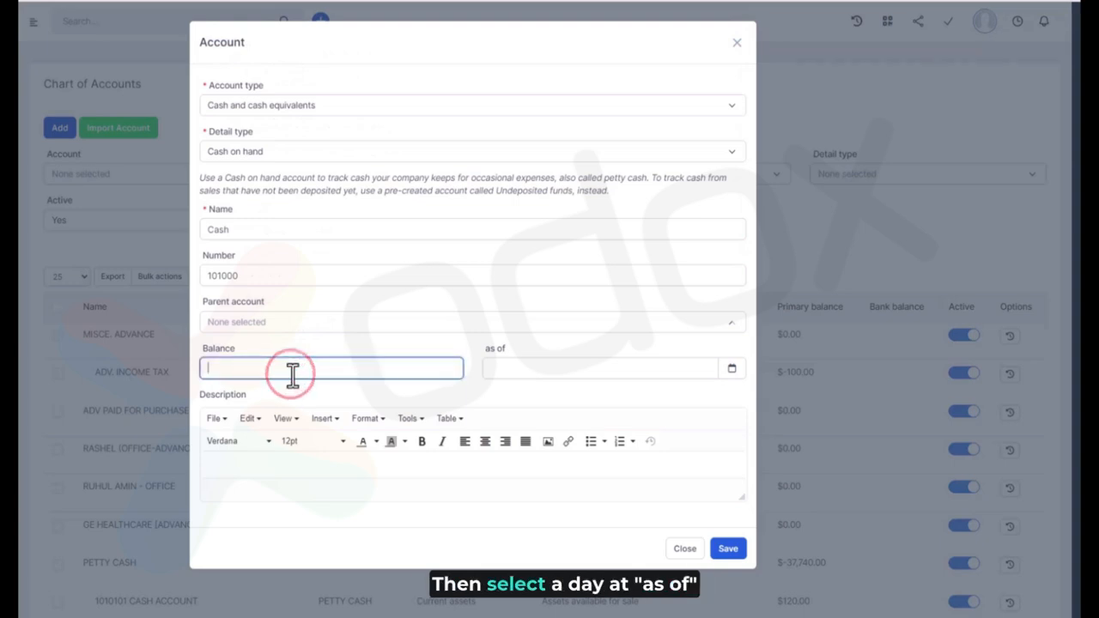
{"action": "type", "text": "1,000"}
{"action": "left_click", "coordinate": [530, 368]}
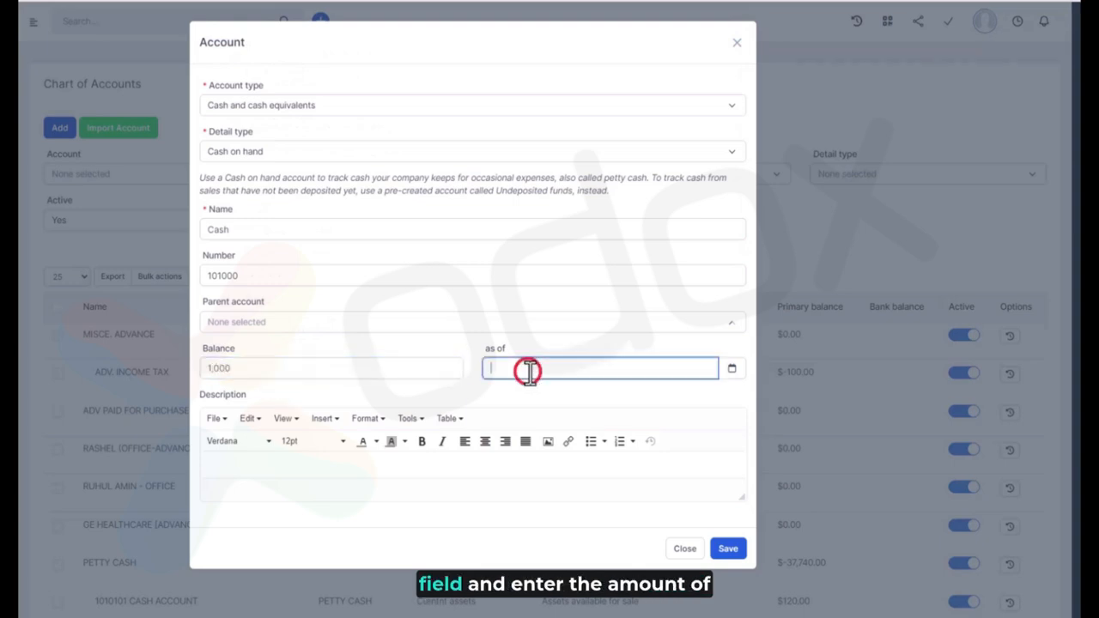
{"action": "left_click", "coordinate": [600, 493]}
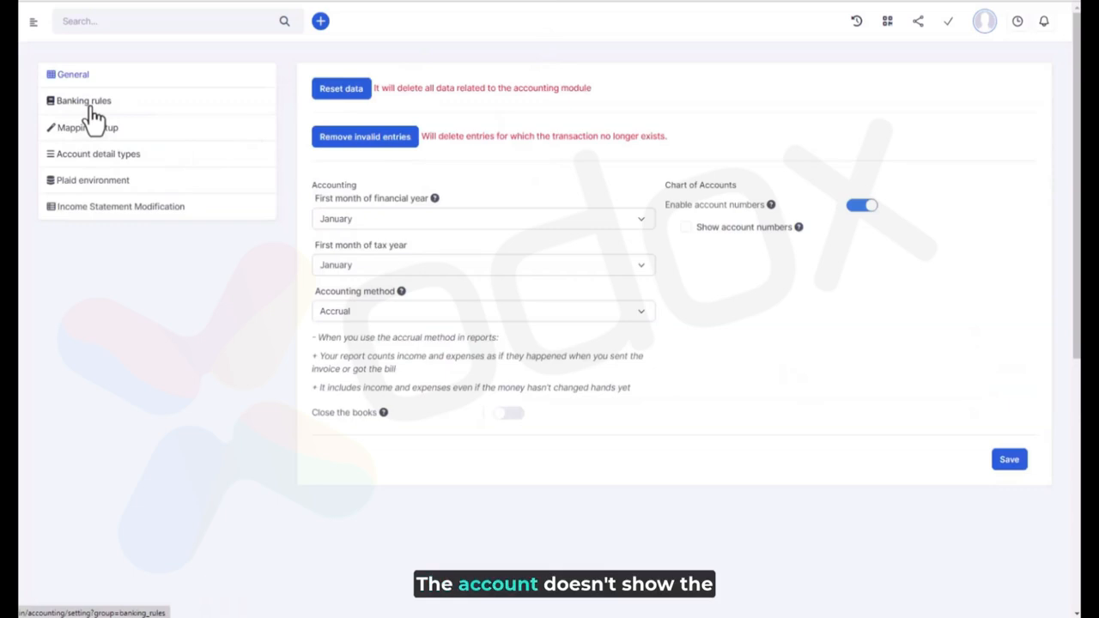
Step: Turn on Show account numbers in the general accounting settings, save, and return to the Chart of Accounts
{"action": "left_click", "coordinate": [707, 236]}
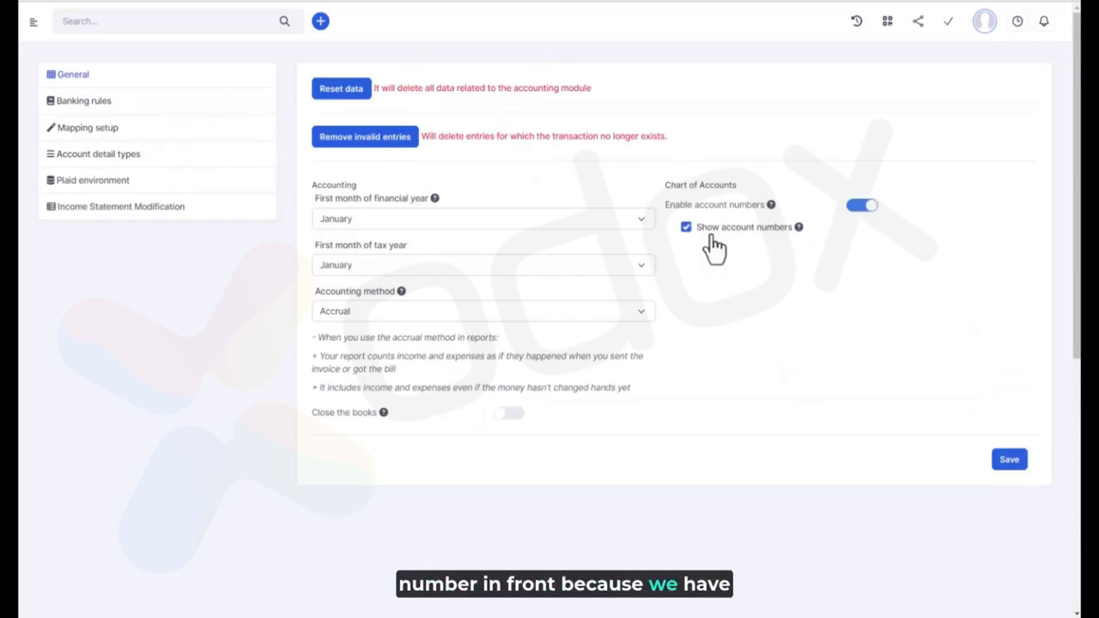
{"action": "left_click", "coordinate": [1011, 462]}
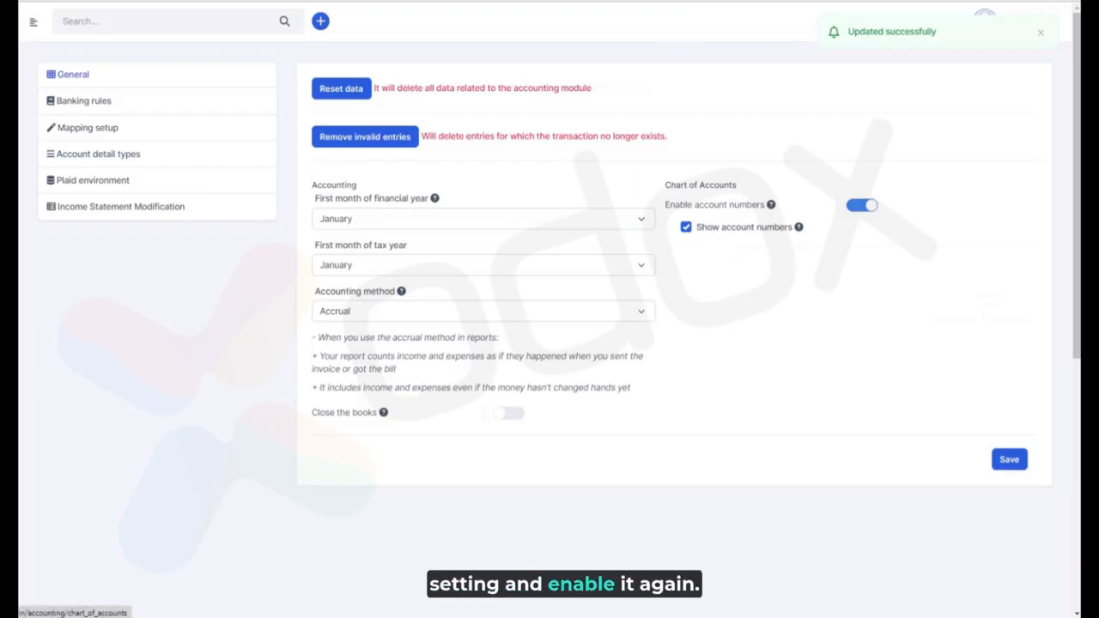
{"action": "left_click", "coordinate": [121, 323]}
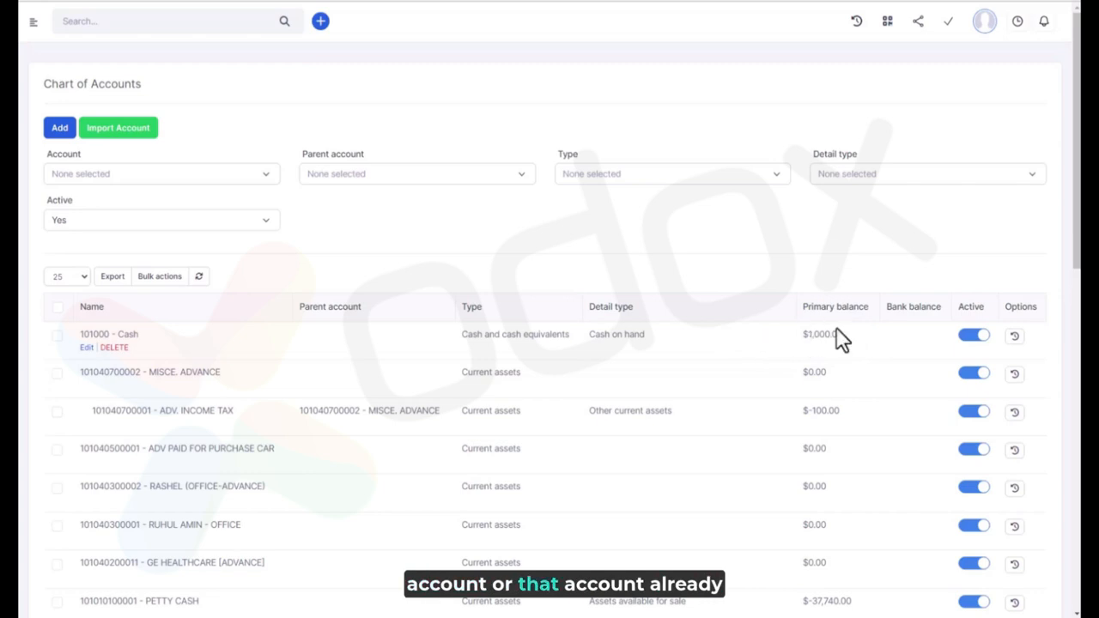
Step: Deactivate the 101000 - Cash account and activate it again
{"action": "left_click", "coordinate": [971, 339]}
{"action": "left_click", "coordinate": [981, 339]}
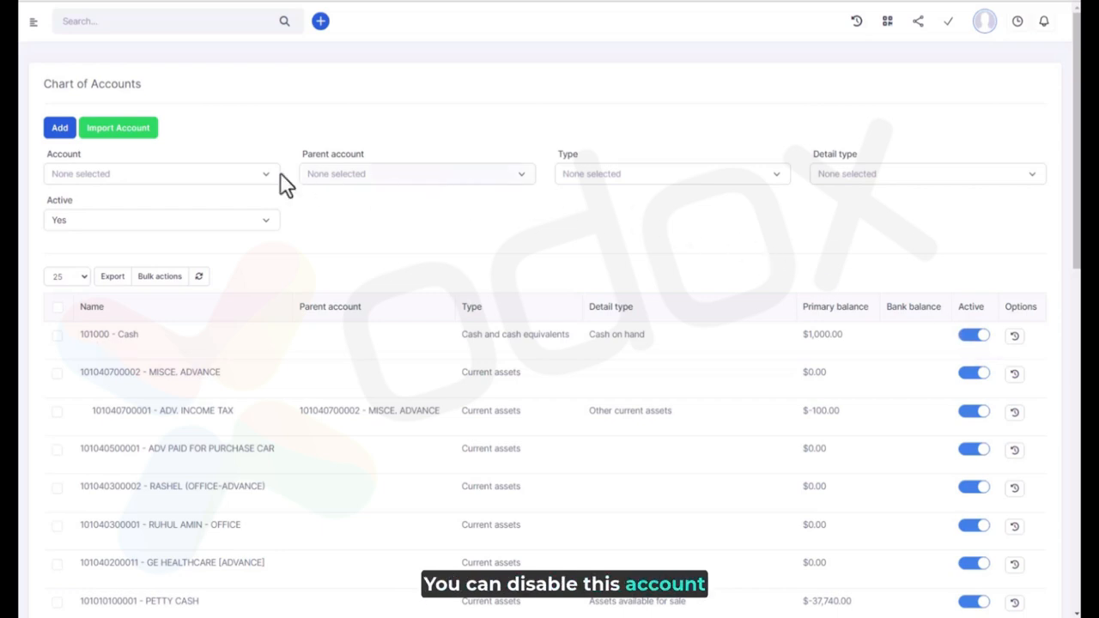
Step: Open the account import page and download the sample Excel file to the Downloads folder as Sample_import_account_file_en (1)
{"action": "left_click", "coordinate": [117, 144]}
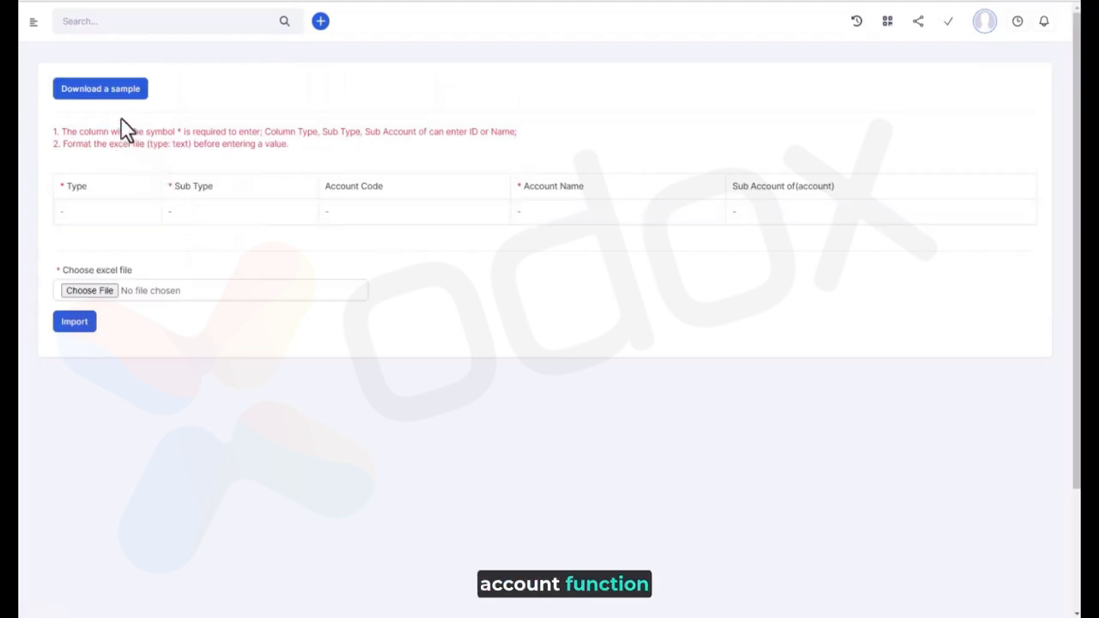
{"action": "left_click", "coordinate": [103, 93]}
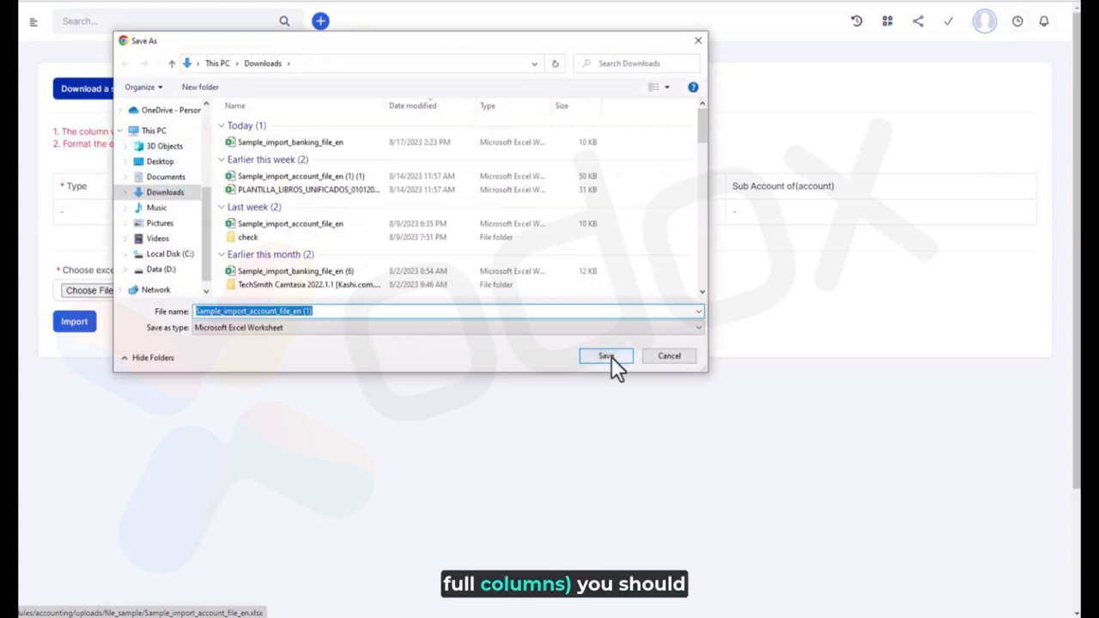
{"action": "left_click", "coordinate": [606, 356]}
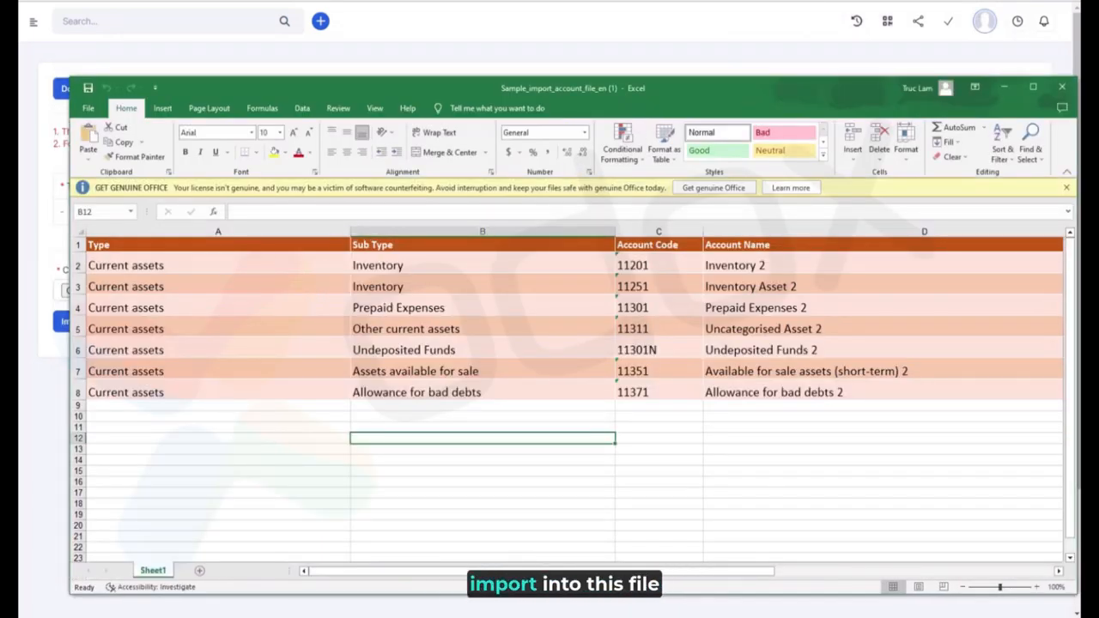
Step: In Excel, examine the Type, Sub Type and Sub Account of(account) columns of the sample import file
{"action": "left_click", "coordinate": [295, 271]}
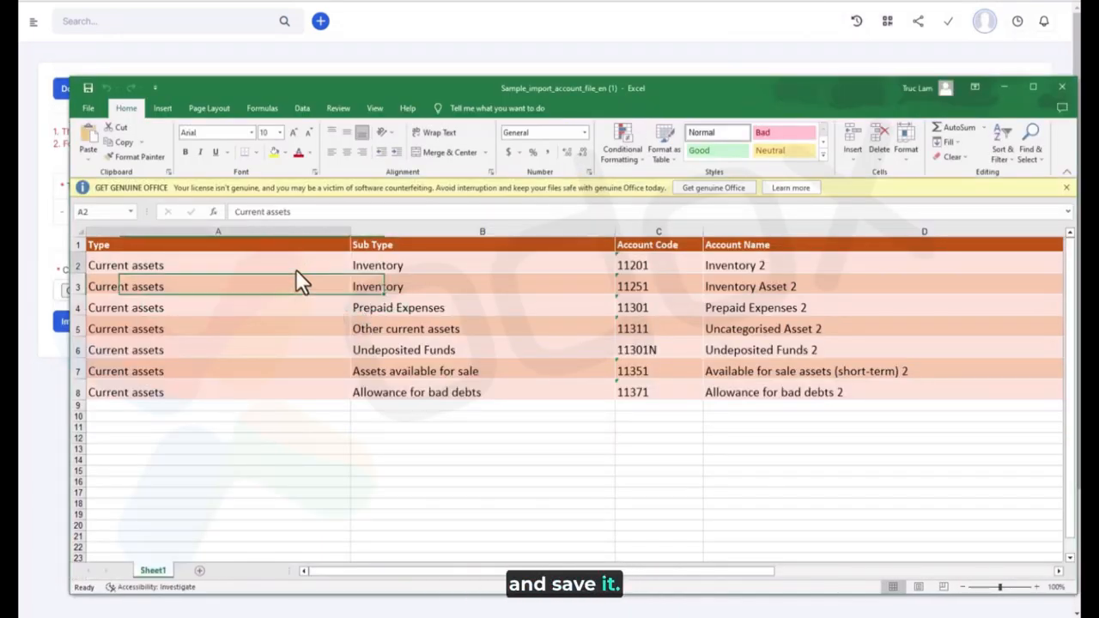
{"action": "left_click", "coordinate": [422, 273]}
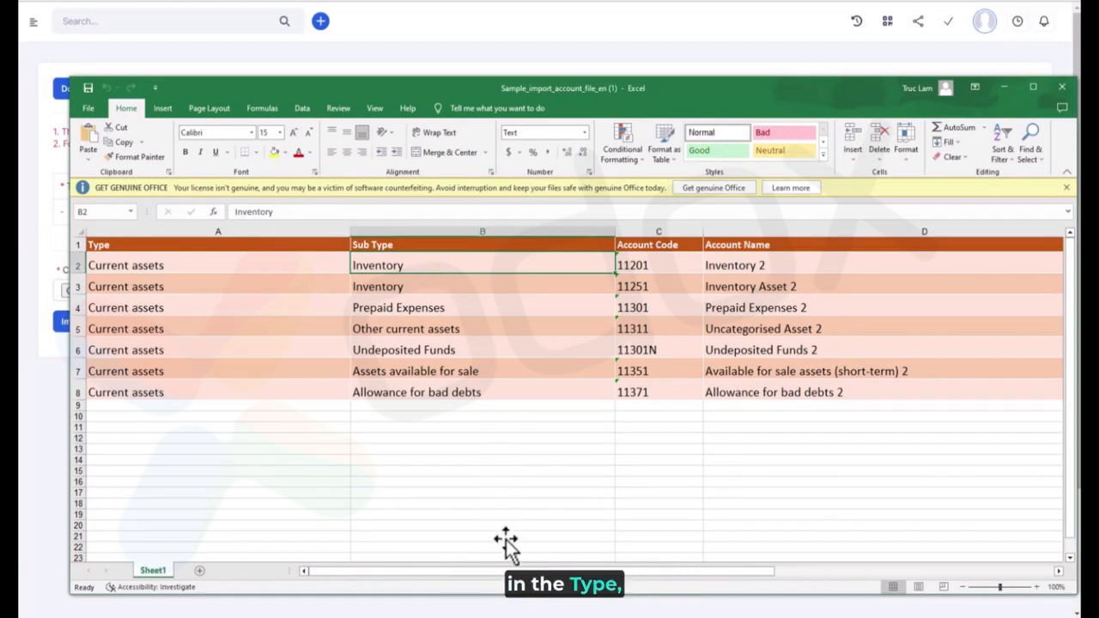
{"action": "left_click_drag", "start_coordinate": [578, 571], "coordinate": [719, 570]}
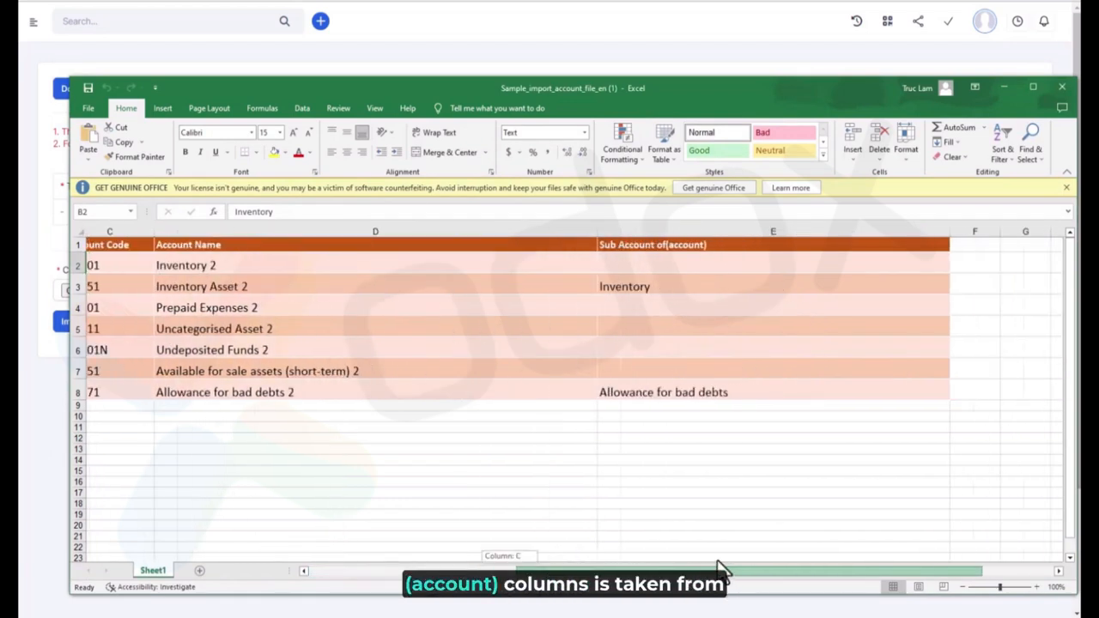
{"action": "left_click", "coordinate": [701, 270]}
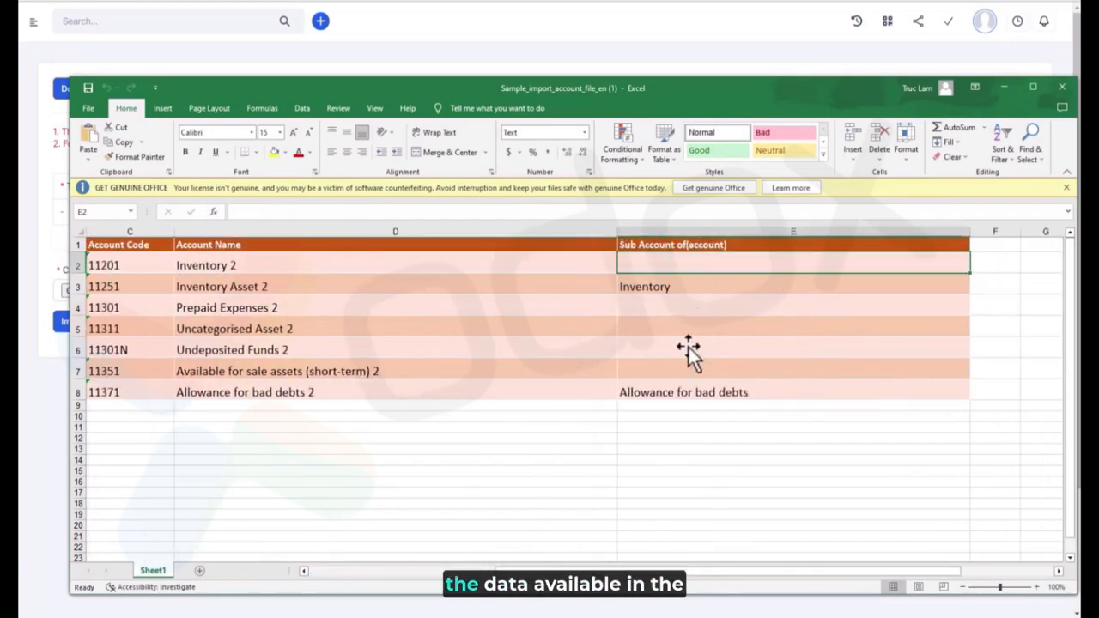
{"action": "left_click", "coordinate": [702, 246]}
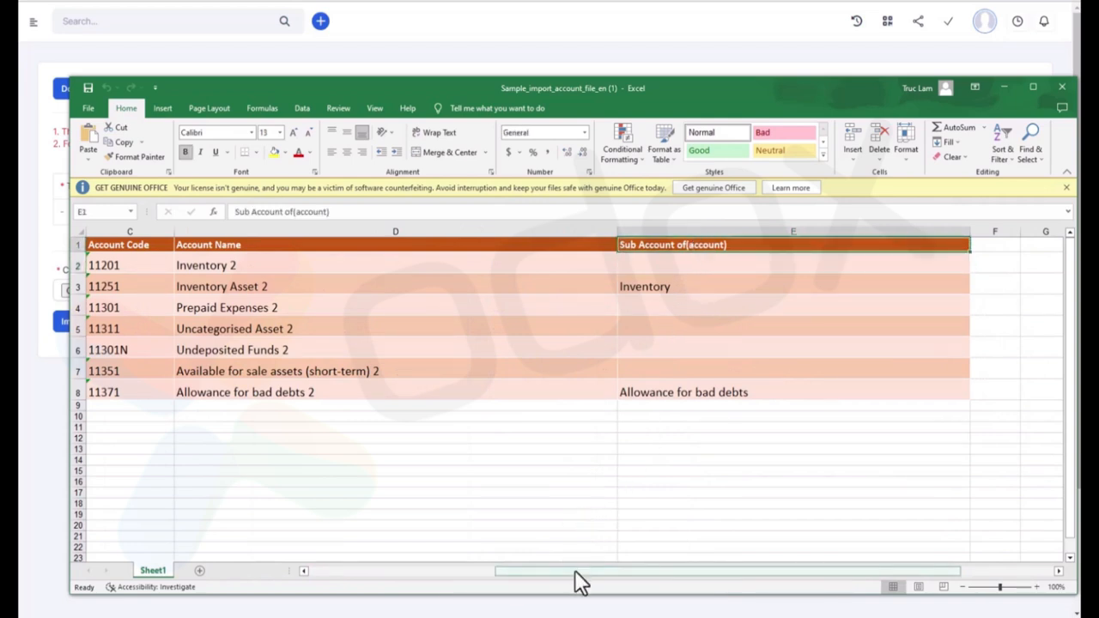
Step: Choose Sample_import_account_file_en (1) from the Downloads folder on the account import page and import its accounts
{"action": "left_click_drag", "start_coordinate": [574, 571], "coordinate": [438, 566]}
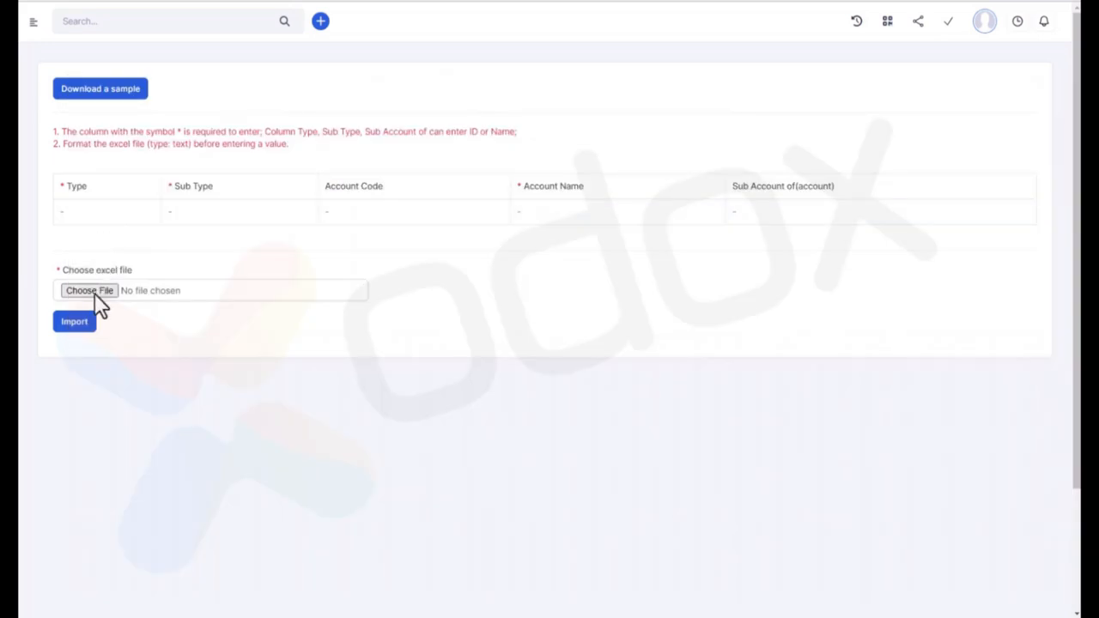
{"action": "left_click", "coordinate": [94, 293]}
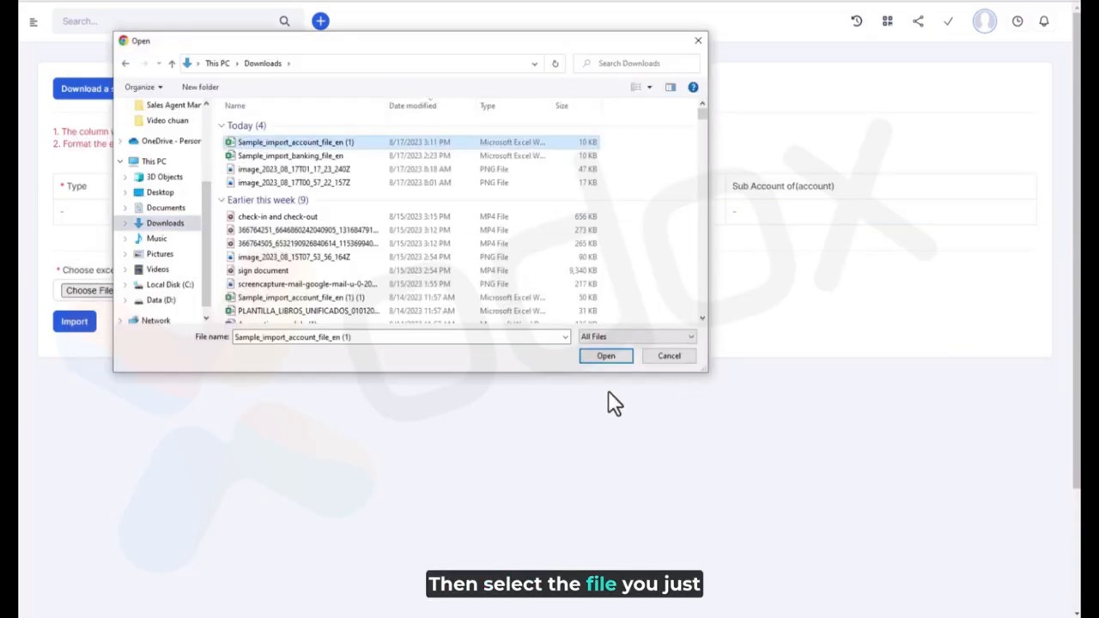
{"action": "left_click", "coordinate": [609, 358]}
{"action": "left_click", "coordinate": [75, 323]}
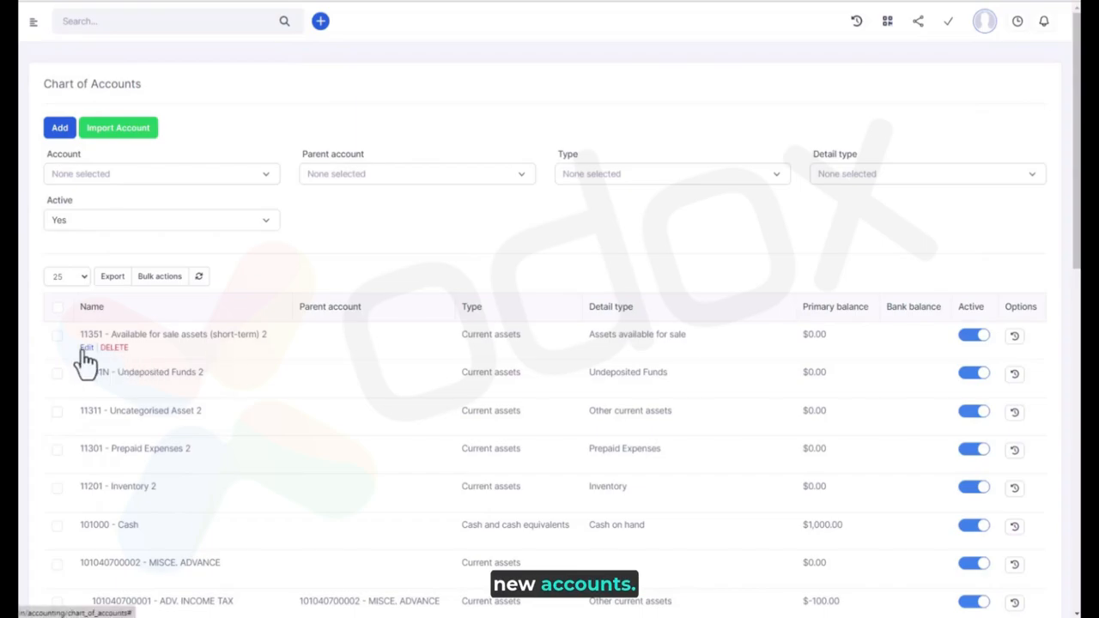
{"action": "left_click", "coordinate": [86, 348]}
{"action": "left_click", "coordinate": [299, 357]}
{"action": "left_click", "coordinate": [528, 356]}
{"action": "left_click", "coordinate": [700, 548]}
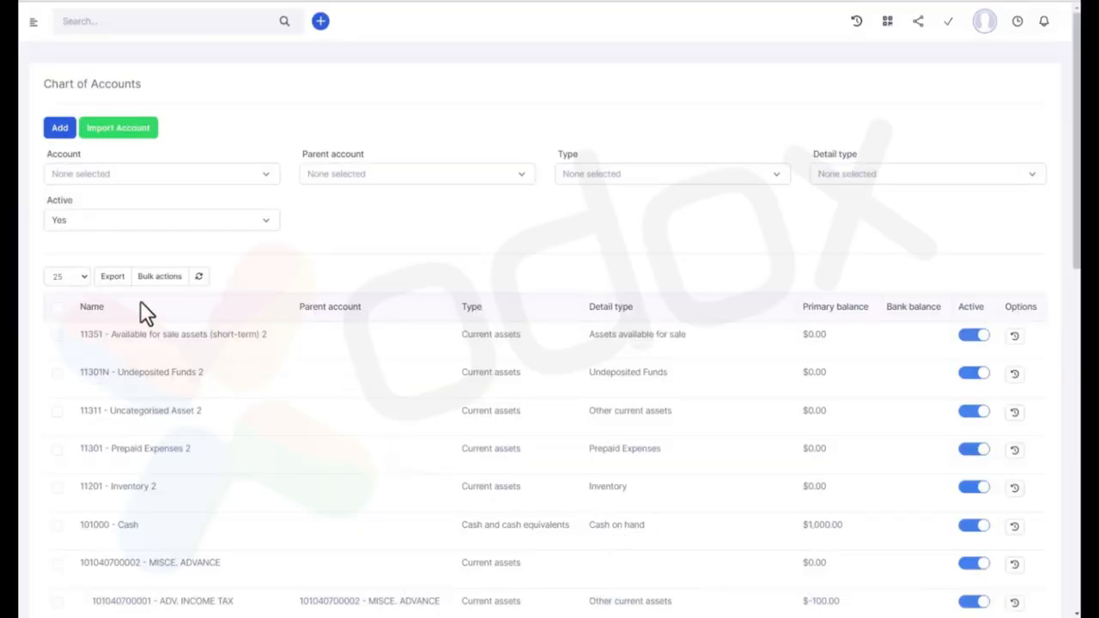
Step: Leave the Chart of Accounts for the bank accounts page and begin a new bank account named Bank A, entering its account number
{"action": "left_click", "coordinate": [8, 257]}
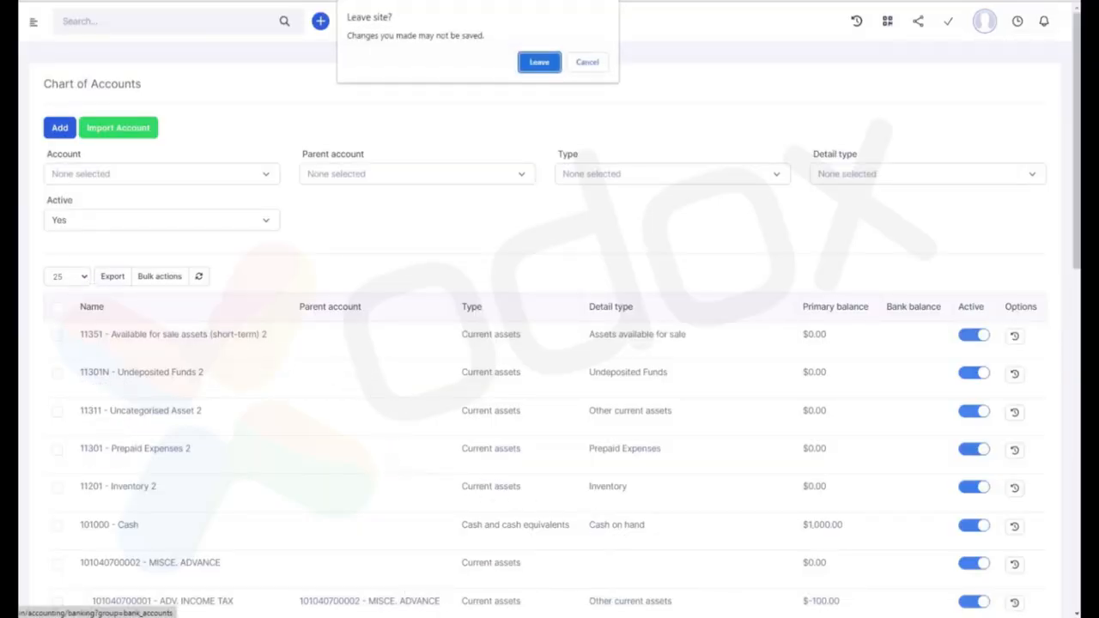
{"action": "left_click", "coordinate": [541, 64]}
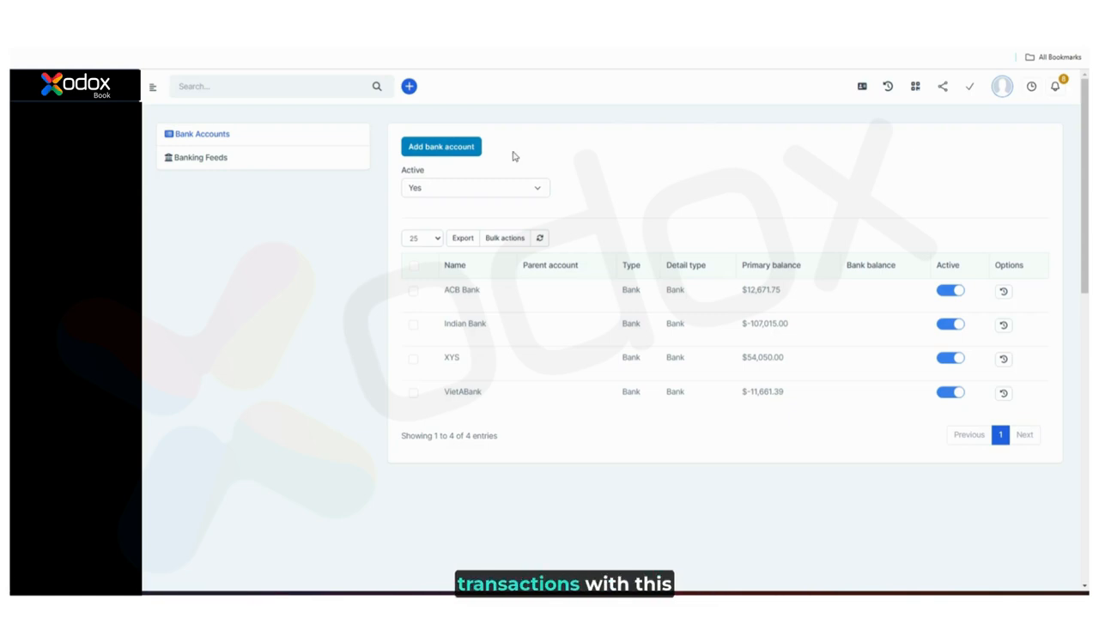
{"action": "left_click", "coordinate": [438, 147]}
{"action": "left_click", "coordinate": [444, 260]}
{"action": "type", "text": "Bank A"}
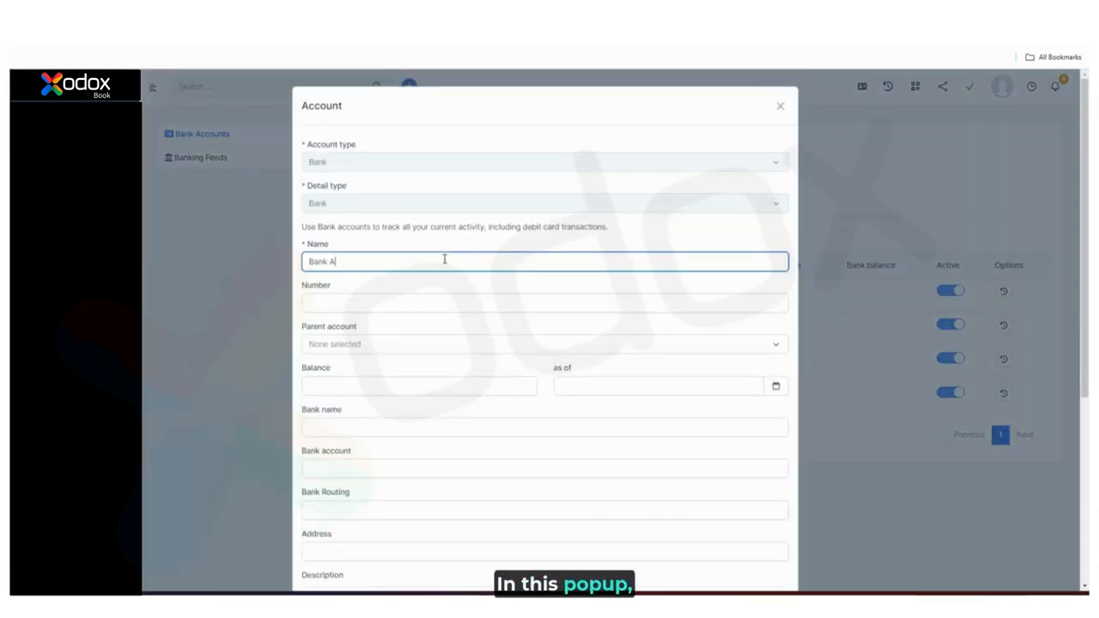
{"action": "left_click", "coordinate": [446, 307]}
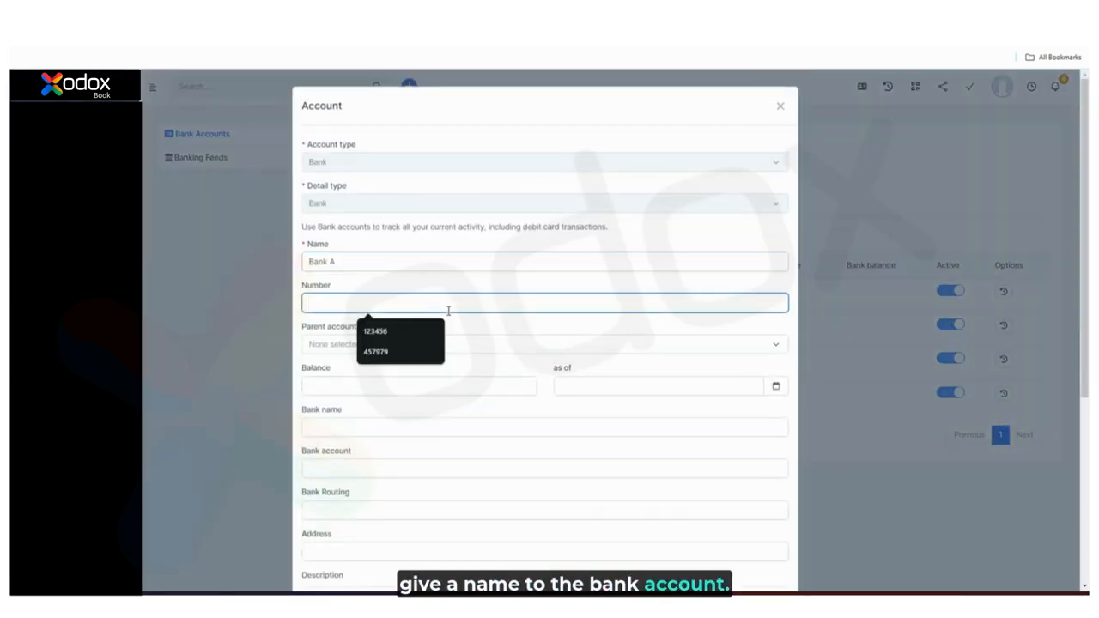
{"action": "type", "text": "35353"}
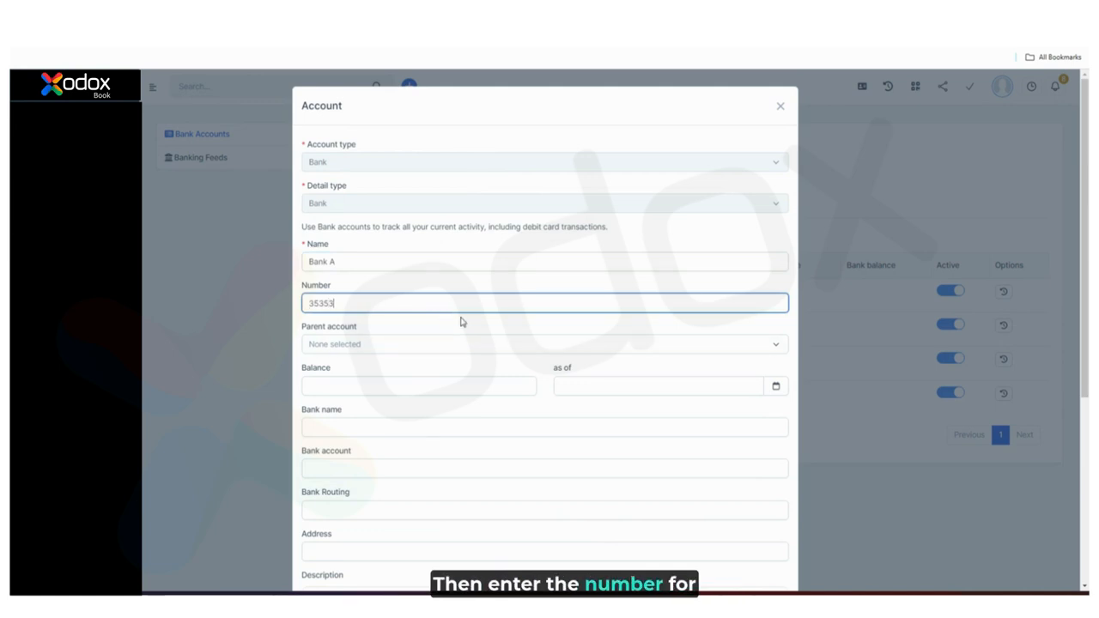
Step: Set the opening balance of Bank A to 500 as of 02/08/2024 and save the bank account
{"action": "scroll", "coordinate": [461, 320], "scroll_direction": "down", "scroll_amount": 1}
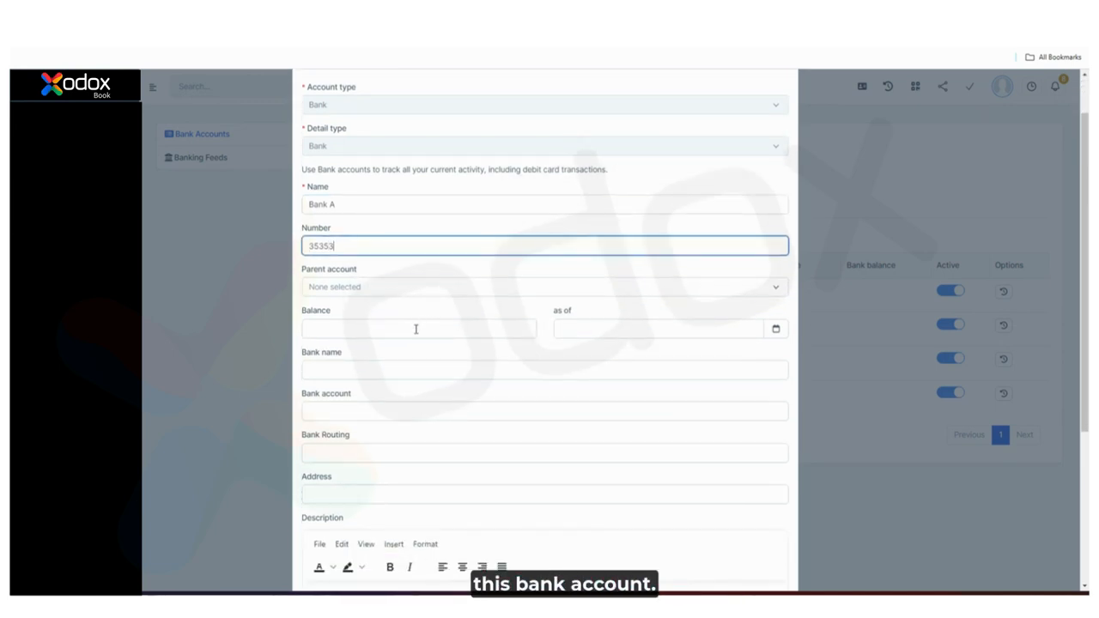
{"action": "left_click", "coordinate": [416, 329]}
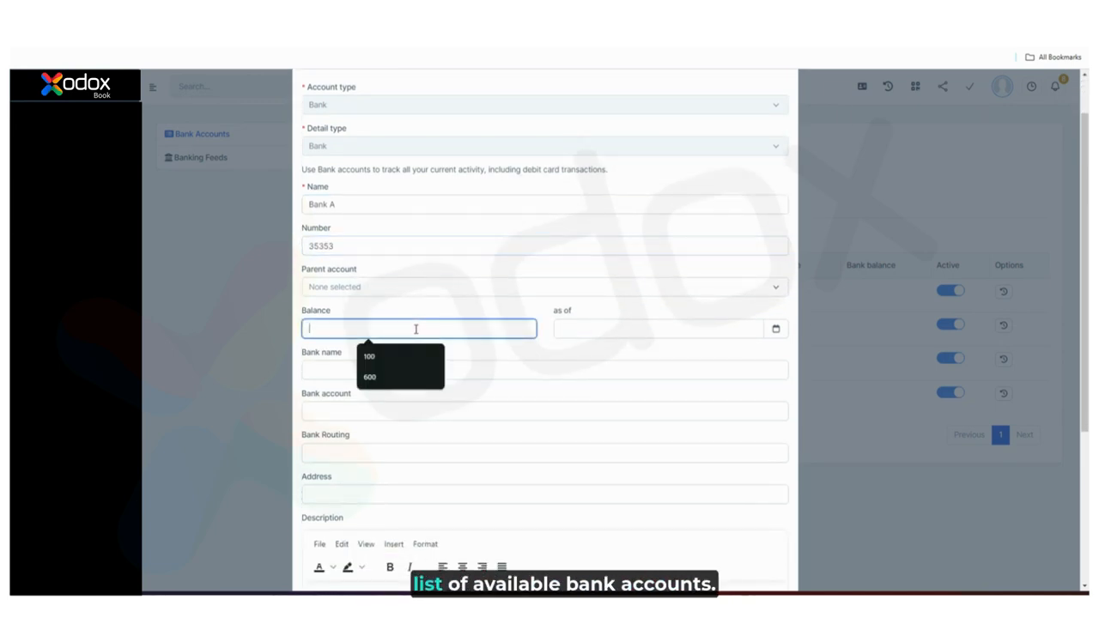
{"action": "type", "text": "500"}
{"action": "left_click", "coordinate": [611, 329]}
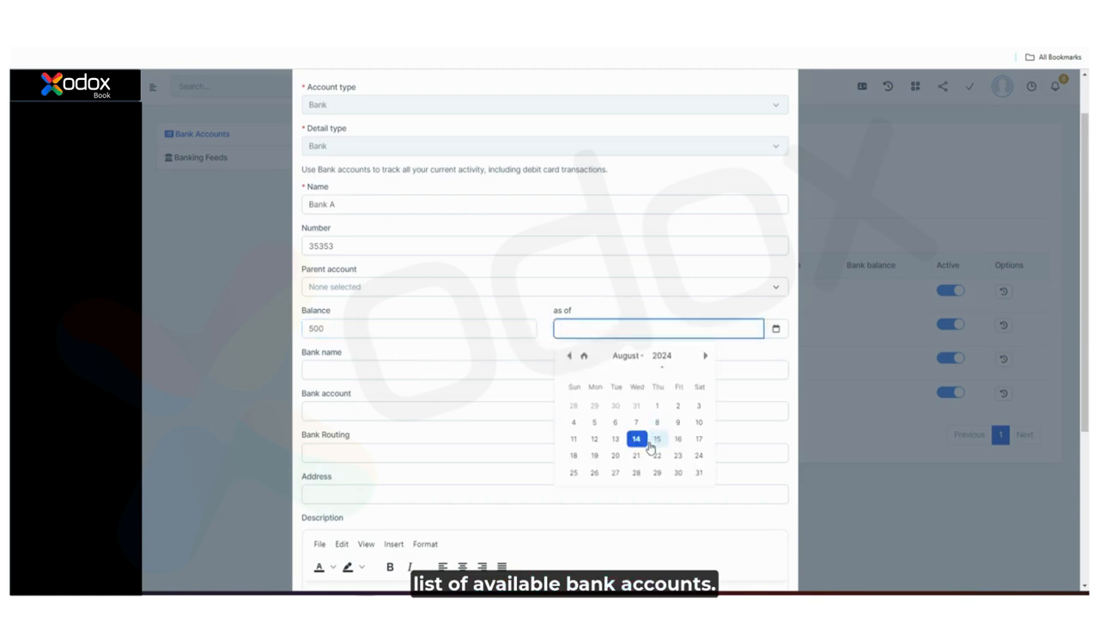
{"action": "left_click", "coordinate": [678, 408]}
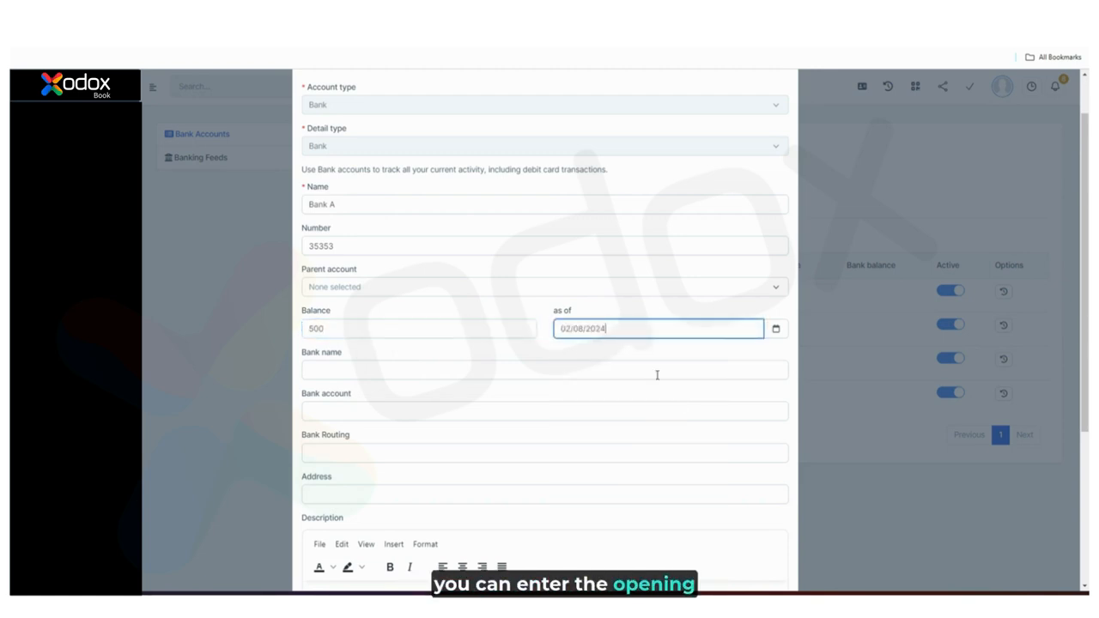
{"action": "scroll", "coordinate": [554, 362], "scroll_direction": "down", "scroll_amount": 1}
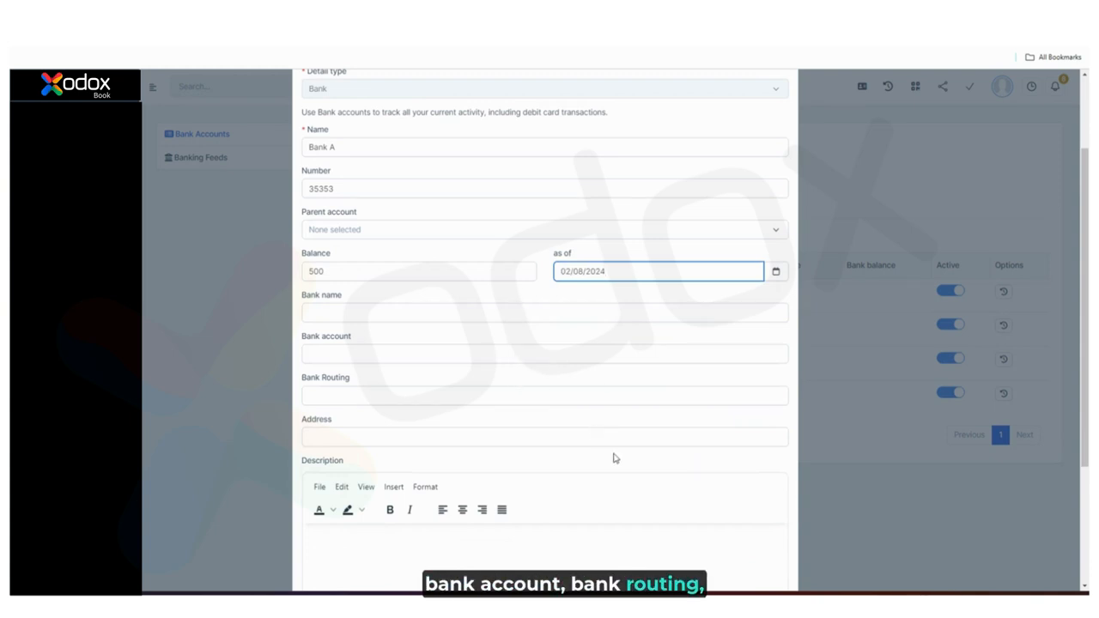
{"action": "scroll", "coordinate": [615, 458], "scroll_direction": "down", "scroll_amount": 3}
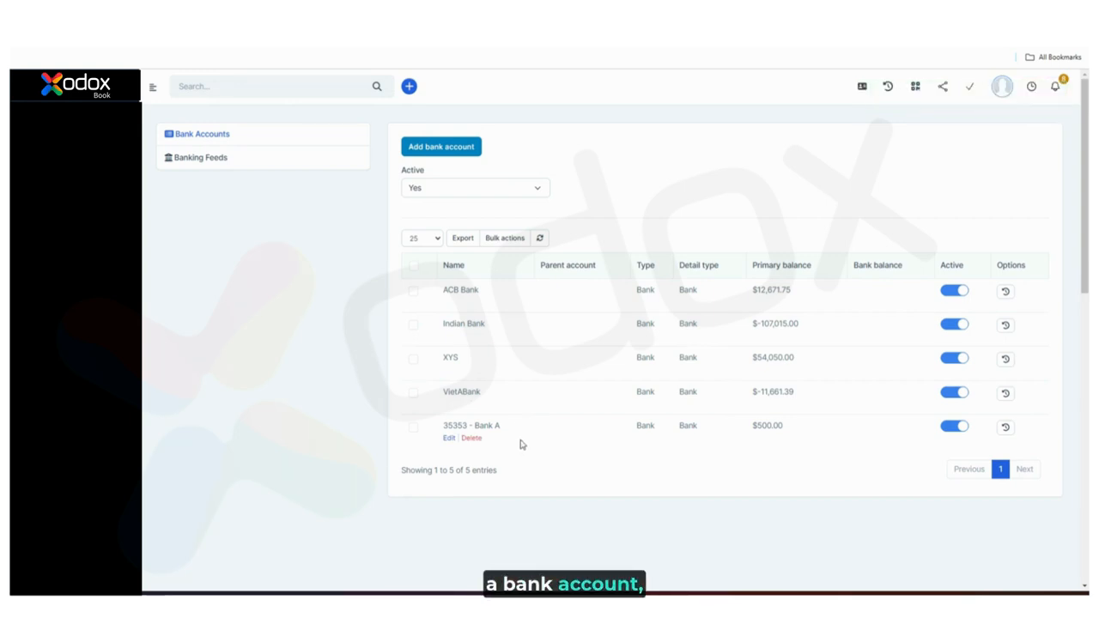
Step: Try to delete the Bank A account, and open its edit form to check the opening balance before closing it
{"action": "left_click", "coordinate": [471, 439]}
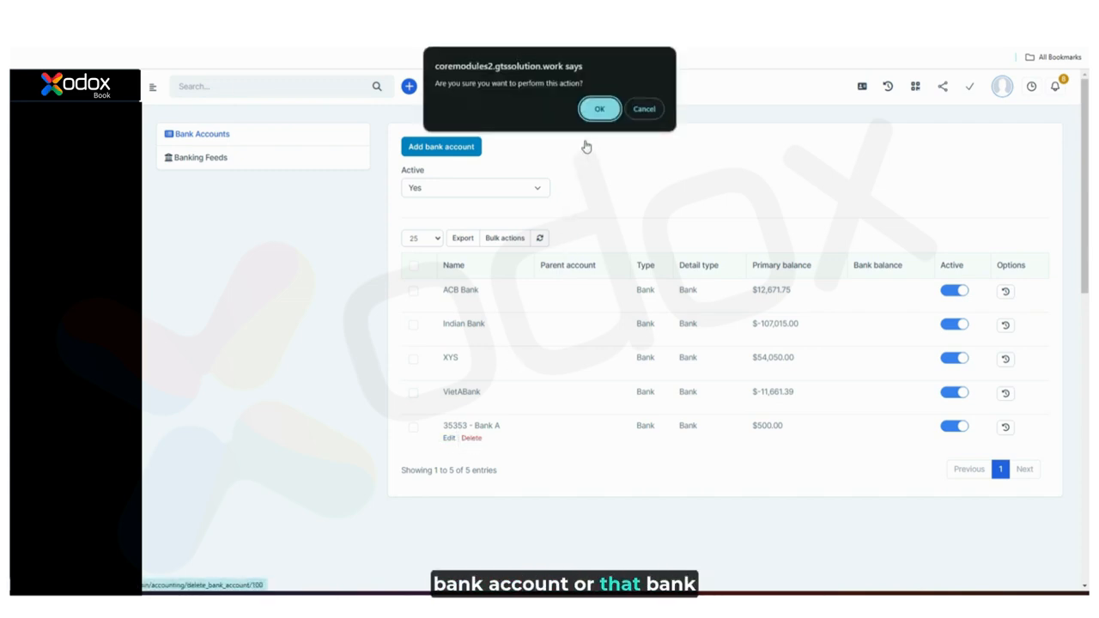
{"action": "left_click", "coordinate": [601, 107]}
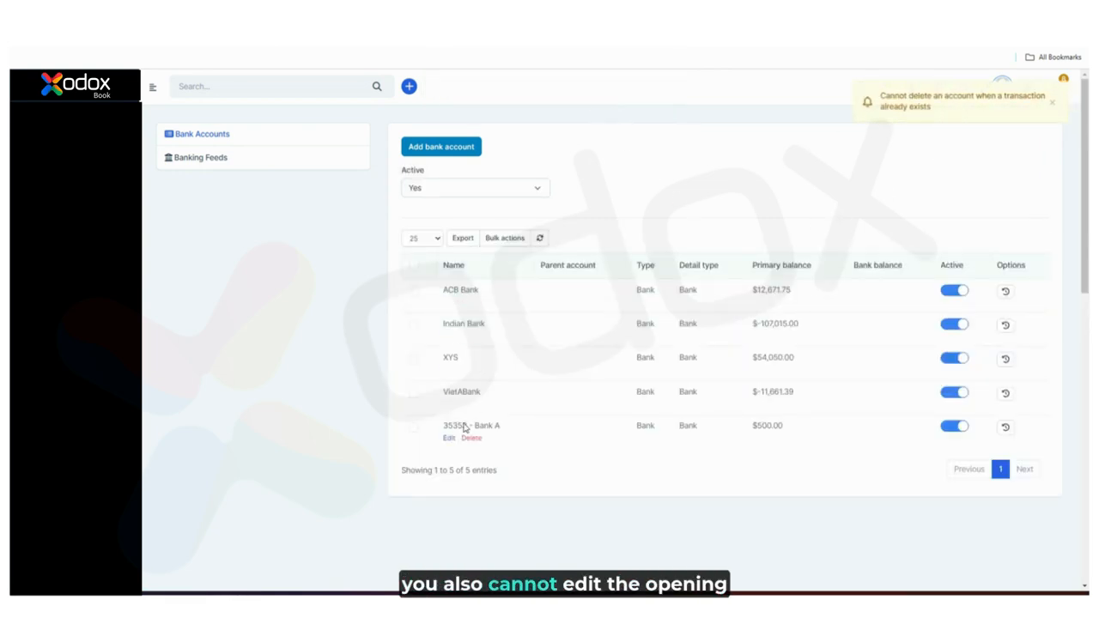
{"action": "left_click", "coordinate": [451, 439]}
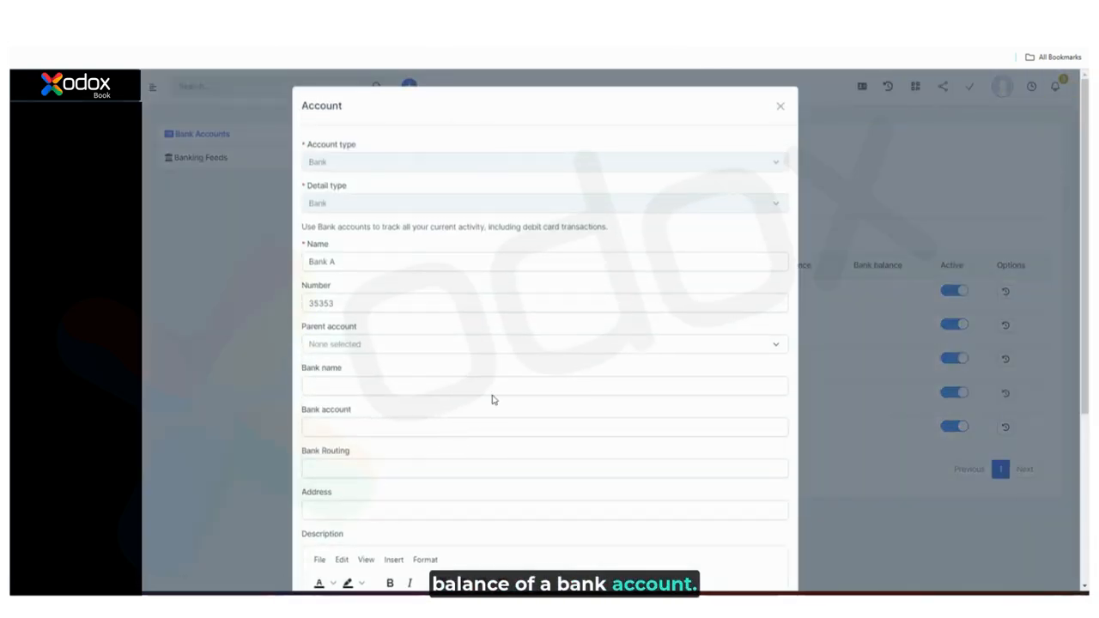
{"action": "left_click", "coordinate": [853, 326]}
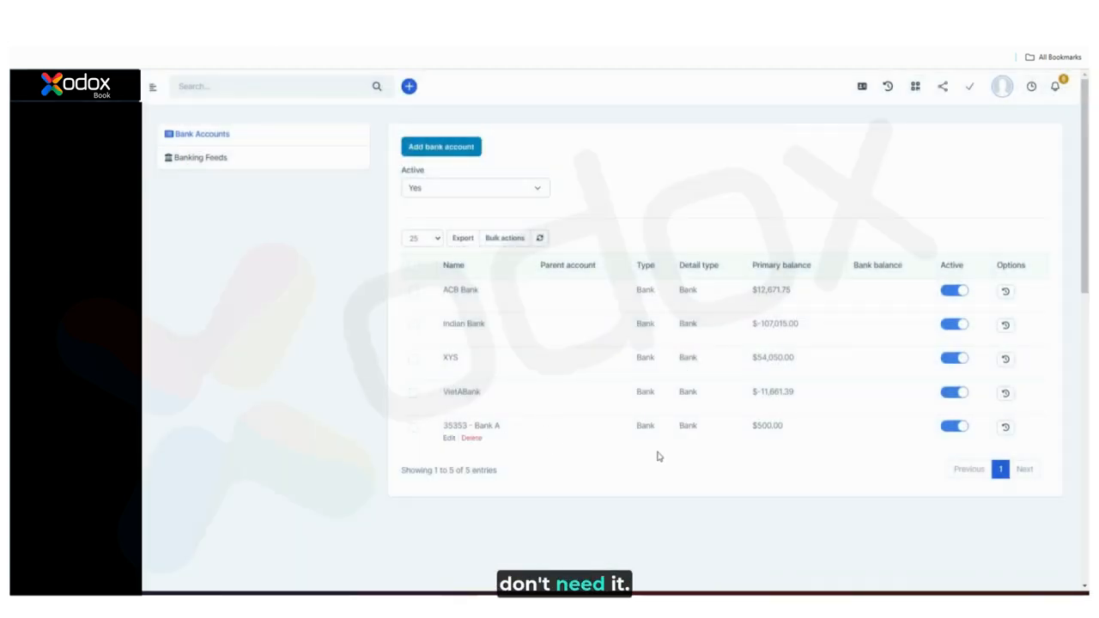